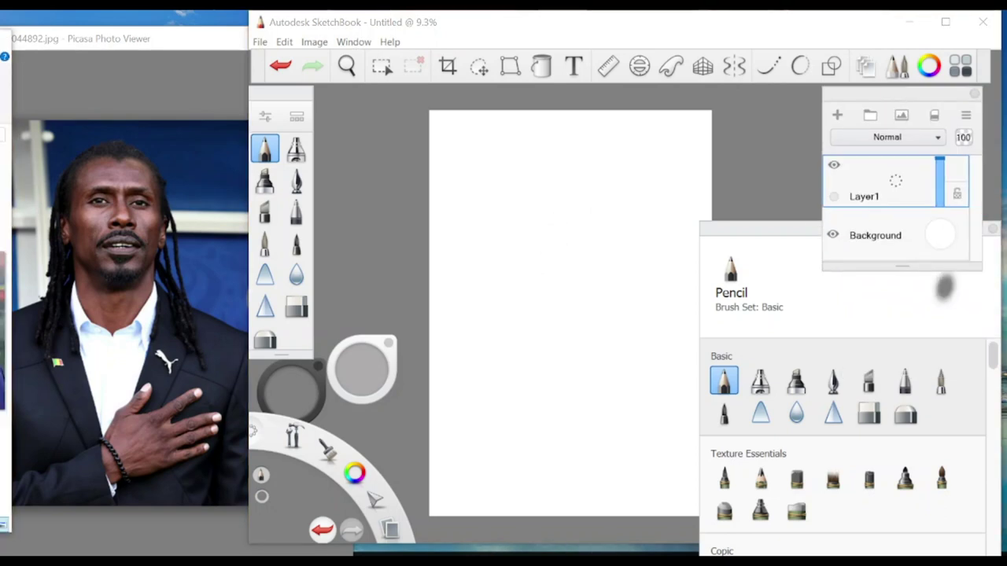
Sketch the caricature in pencil: an elongated head with facial features, dreadlocks, a jacket and a hand on the chest.
{"action": "scroll", "coordinate": [249, 207], "scroll_direction": "down", "scroll_amount": 3}
{"action": "left_click", "coordinate": [548, 348]}
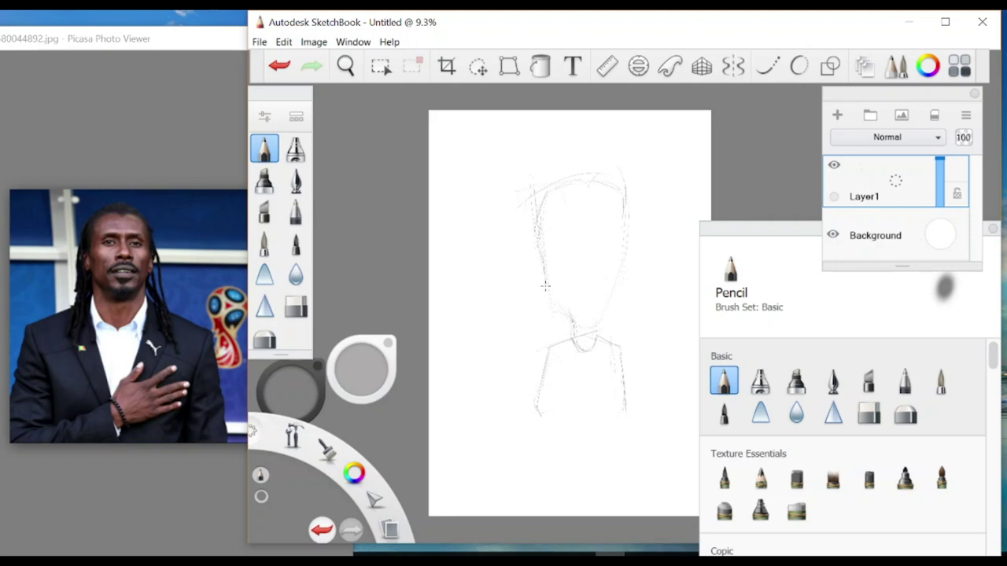
{"action": "left_click_drag", "start_coordinate": [614, 289], "coordinate": [600, 314]}
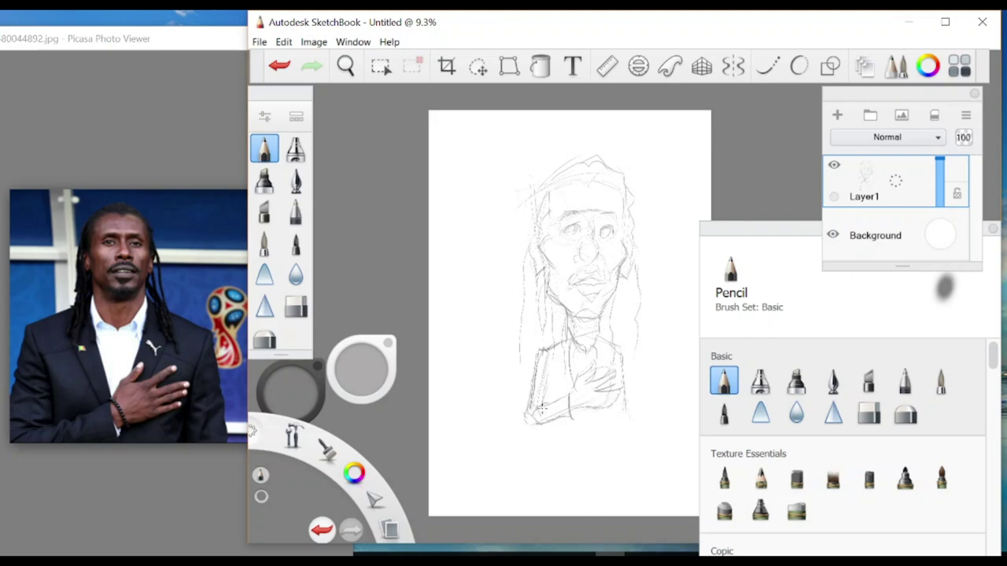
Transform the pencil sketch, stretching it taller and slightly wider.
{"action": "key", "text": "ctrl+t"}
{"action": "left_click_drag", "start_coordinate": [640, 137], "coordinate": [653, 158]}
{"action": "key", "text": "Return"}
Erase the rough lines of the jacket sleeve and redraw the sleeve and hand in pencil.
{"action": "key", "text": "e"}
{"action": "left_click_drag", "start_coordinate": [531, 393], "coordinate": [528, 442]}
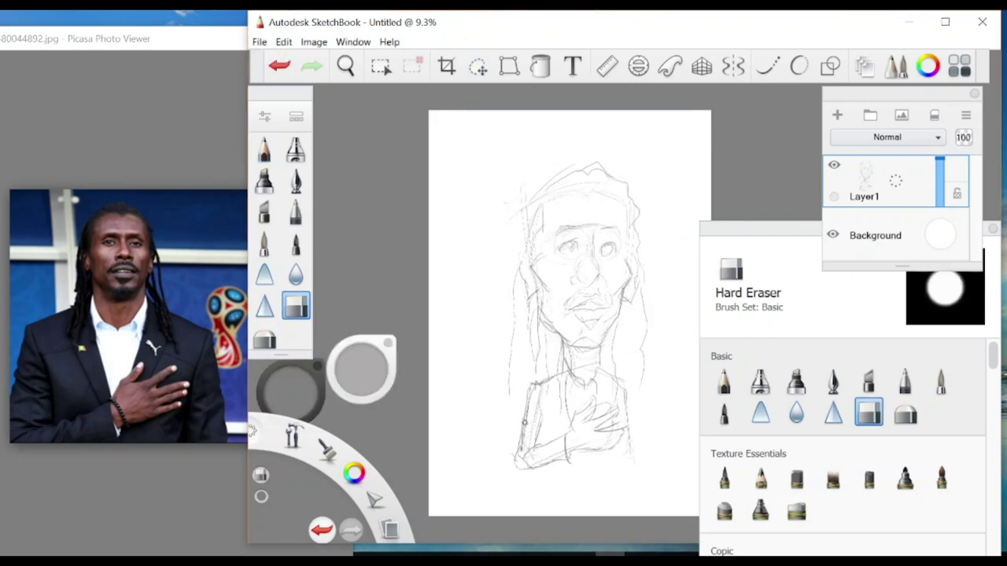
{"action": "key", "text": "e"}
{"action": "key", "text": "e"}
{"action": "key", "text": "e"}
{"action": "key", "text": "e"}
{"action": "left_click_drag", "start_coordinate": [620, 423], "coordinate": [605, 442]}
{"action": "key", "text": "e"}
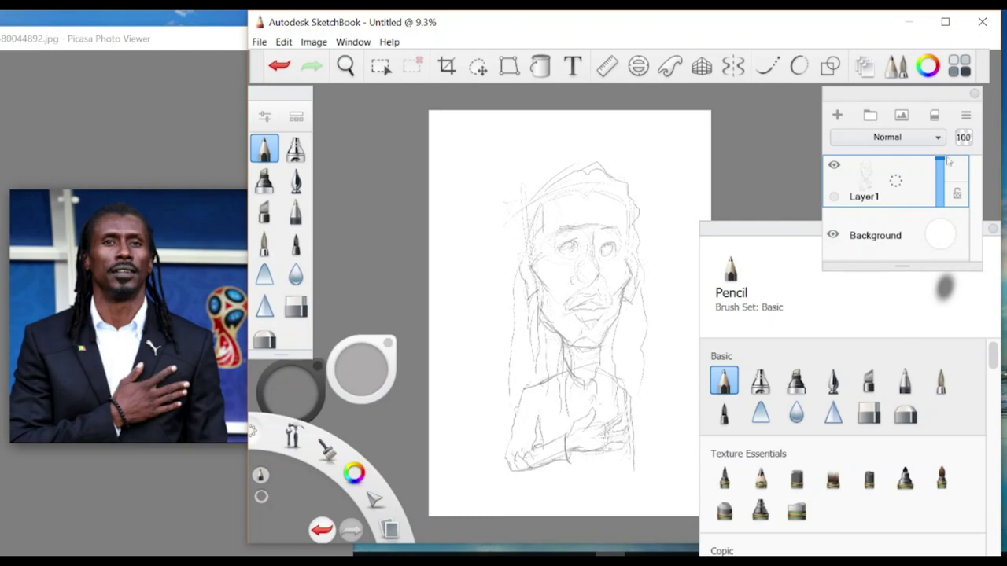
On a new layer above the faded sketch, ink the eyes, eyebrows and nose in black with the Inking Pen.
{"action": "key", "text": "ctrl+shift+n"}
{"action": "scroll", "coordinate": [621, 286], "scroll_direction": "up", "scroll_amount": 4}
{"action": "key", "text": "i"}
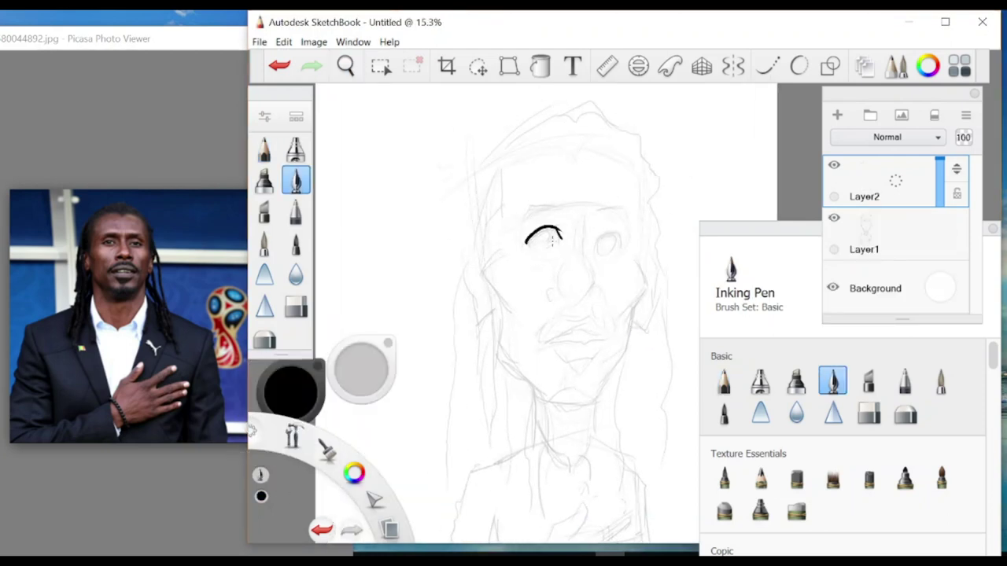
{"action": "mouse_move", "coordinate": [591, 243]}
{"action": "left_mouse_down"}
{"action": "mouse_move", "coordinate": [640, 234]}
{"action": "mouse_move", "coordinate": [555, 224]}
{"action": "mouse_move", "coordinate": [638, 240]}
{"action": "mouse_move", "coordinate": [517, 285]}
{"action": "mouse_move", "coordinate": [614, 321]}
{"action": "mouse_move", "coordinate": [559, 209]}
{"action": "mouse_move", "coordinate": [630, 207]}
{"action": "left_mouse_up"}
{"action": "left_click_drag", "start_coordinate": [521, 212], "coordinate": [563, 204]}
{"action": "mouse_move", "coordinate": [560, 286]}
{"action": "left_mouse_down"}
{"action": "mouse_move", "coordinate": [554, 305]}
{"action": "mouse_move", "coordinate": [583, 302]}
{"action": "left_mouse_up"}
{"action": "left_click_drag", "start_coordinate": [592, 294], "coordinate": [603, 303]}
{"action": "left_click_drag", "start_coordinate": [585, 264], "coordinate": [600, 274]}
{"action": "left_click_drag", "start_coordinate": [582, 217], "coordinate": [587, 273]}
{"action": "left_click_drag", "start_coordinate": [570, 273], "coordinate": [562, 287]}
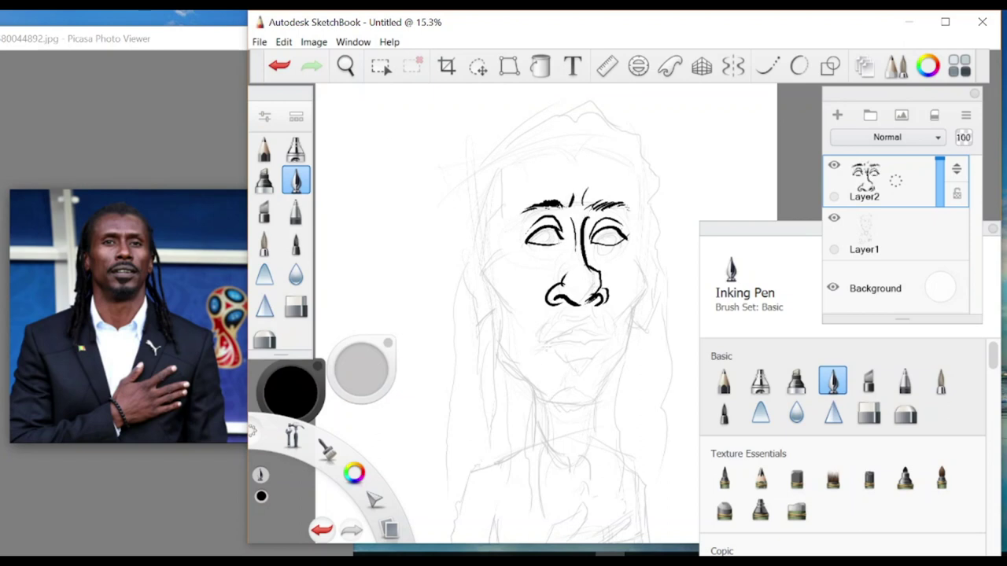
Ink the lips and the hatched moustache around the mouth.
{"action": "left_click_drag", "start_coordinate": [543, 351], "coordinate": [611, 347]}
{"action": "mouse_move", "coordinate": [546, 348]}
{"action": "left_mouse_down"}
{"action": "mouse_move", "coordinate": [615, 344]}
{"action": "mouse_move", "coordinate": [545, 346]}
{"action": "mouse_move", "coordinate": [606, 360]}
{"action": "left_mouse_up"}
{"action": "mouse_move", "coordinate": [537, 354]}
{"action": "left_mouse_down"}
{"action": "mouse_move", "coordinate": [561, 317]}
{"action": "mouse_move", "coordinate": [617, 342]}
{"action": "left_mouse_up"}
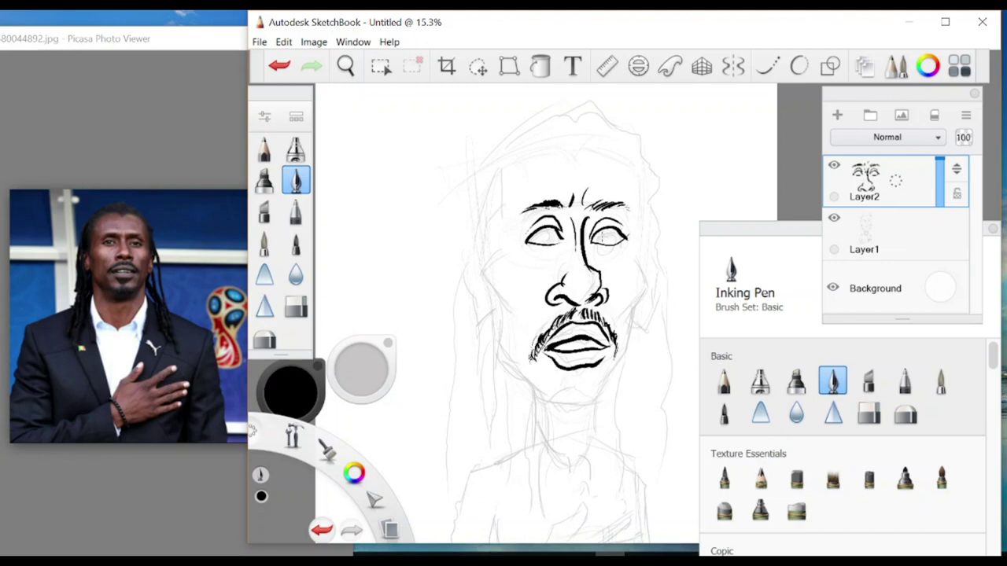
Ink the face outline from jaw to notched hairline and hatch the goatee on the chin.
{"action": "mouse_move", "coordinate": [639, 241]}
{"action": "left_mouse_down"}
{"action": "mouse_move", "coordinate": [637, 313]}
{"action": "mouse_move", "coordinate": [601, 394]}
{"action": "left_mouse_up"}
{"action": "mouse_move", "coordinate": [500, 241]}
{"action": "left_mouse_down"}
{"action": "mouse_move", "coordinate": [491, 263]}
{"action": "mouse_move", "coordinate": [513, 365]}
{"action": "mouse_move", "coordinate": [602, 392]}
{"action": "left_mouse_up"}
{"action": "mouse_move", "coordinate": [508, 168]}
{"action": "left_mouse_down"}
{"action": "mouse_move", "coordinate": [584, 148]}
{"action": "mouse_move", "coordinate": [632, 155]}
{"action": "mouse_move", "coordinate": [639, 204]}
{"action": "left_mouse_up"}
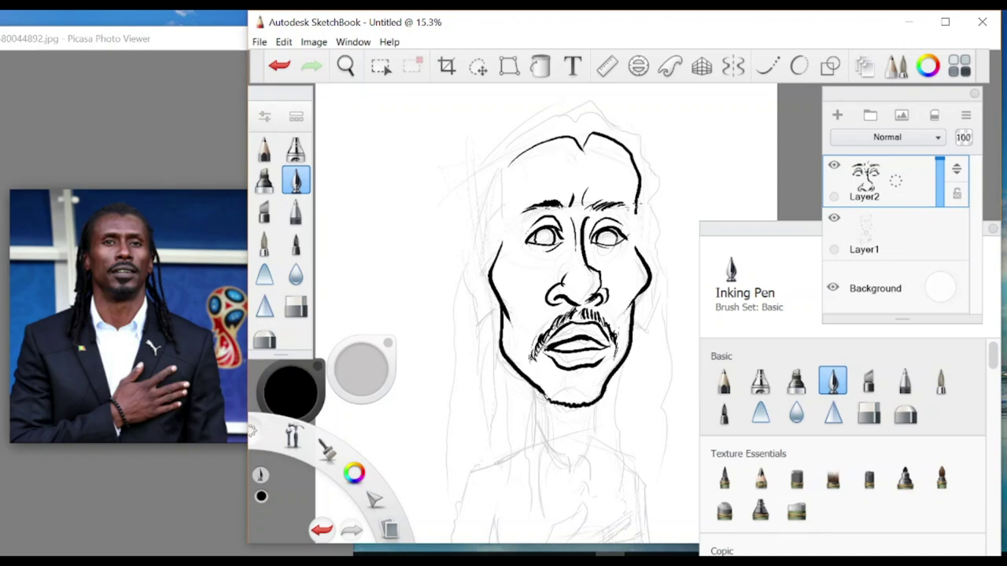
{"action": "left_click_drag", "start_coordinate": [513, 154], "coordinate": [498, 245]}
{"action": "key", "text": "e"}
{"action": "key", "text": "e"}
{"action": "mouse_move", "coordinate": [590, 366]}
{"action": "left_mouse_down"}
{"action": "mouse_move", "coordinate": [575, 386]}
{"action": "mouse_move", "coordinate": [598, 398]}
{"action": "mouse_move", "coordinate": [582, 403]}
{"action": "left_mouse_up"}
Ink the wavy outer contour of the hair, both ears and the long outer dreadlocks.
{"action": "mouse_move", "coordinate": [498, 161]}
{"action": "left_mouse_down"}
{"action": "mouse_move", "coordinate": [607, 120]}
{"action": "mouse_move", "coordinate": [661, 211]}
{"action": "mouse_move", "coordinate": [658, 275]}
{"action": "left_mouse_up"}
{"action": "left_click_drag", "start_coordinate": [632, 318], "coordinate": [661, 302]}
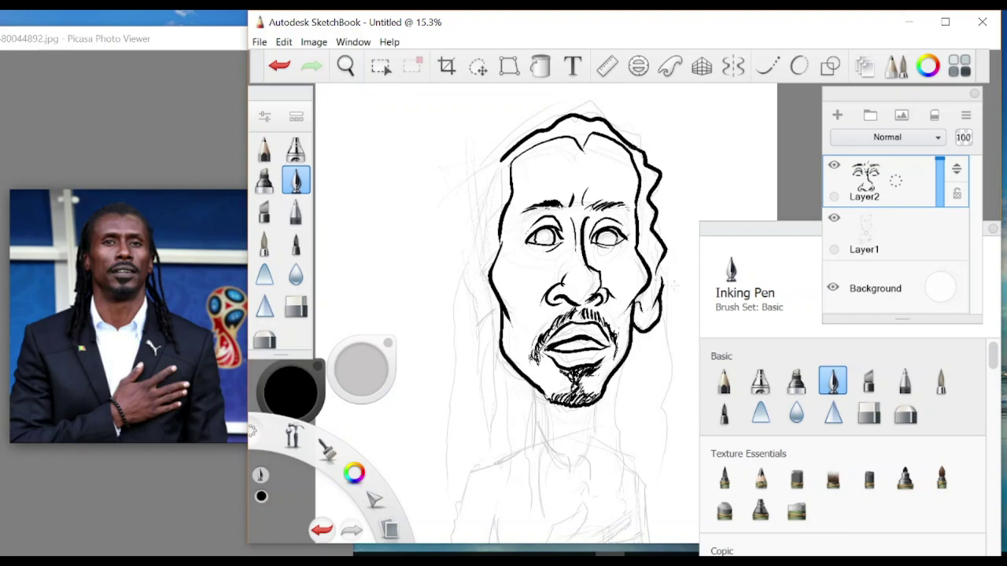
{"action": "left_click_drag", "start_coordinate": [499, 328], "coordinate": [477, 280]}
{"action": "mouse_move", "coordinate": [502, 162]}
{"action": "left_mouse_down"}
{"action": "mouse_move", "coordinate": [473, 384]}
{"action": "mouse_move", "coordinate": [475, 467]}
{"action": "left_mouse_up"}
{"action": "left_click_drag", "start_coordinate": [667, 285], "coordinate": [650, 467]}
Ink the neck, the shirt collar and the opening of the jacket below it.
{"action": "left_click_drag", "start_coordinate": [532, 378], "coordinate": [563, 459]}
{"action": "mouse_move", "coordinate": [600, 393]}
{"action": "left_mouse_down"}
{"action": "mouse_move", "coordinate": [557, 469]}
{"action": "mouse_move", "coordinate": [565, 475]}
{"action": "left_mouse_up"}
{"action": "left_click_drag", "start_coordinate": [529, 420], "coordinate": [543, 518]}
{"action": "left_click_drag", "start_coordinate": [597, 428], "coordinate": [592, 500]}
Ink the outer edges of the jacket, the forearm and the hand with spread fingers on the chest.
{"action": "left_click_drag", "start_coordinate": [522, 429], "coordinate": [514, 294]}
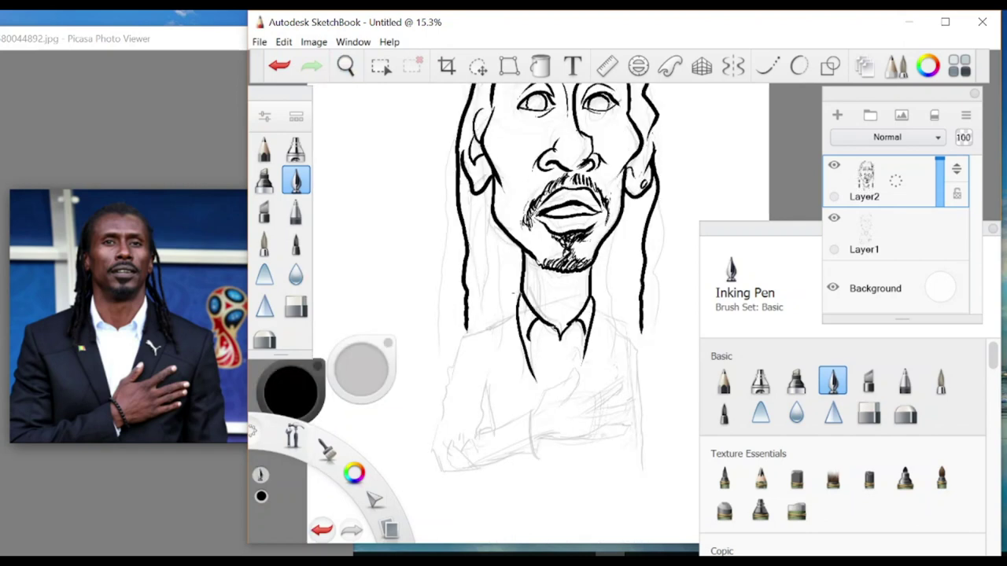
{"action": "left_click_drag", "start_coordinate": [453, 360], "coordinate": [448, 472]}
{"action": "left_click_drag", "start_coordinate": [629, 340], "coordinate": [648, 459]}
{"action": "mouse_move", "coordinate": [451, 450]}
{"action": "left_mouse_down"}
{"action": "mouse_move", "coordinate": [529, 417]}
{"action": "mouse_move", "coordinate": [581, 371]}
{"action": "left_mouse_up"}
{"action": "key", "text": "ctrl+z"}
{"action": "left_click_drag", "start_coordinate": [590, 407], "coordinate": [623, 385]}
{"action": "mouse_move", "coordinate": [633, 425]}
{"action": "left_mouse_down"}
{"action": "mouse_move", "coordinate": [595, 445]}
{"action": "mouse_move", "coordinate": [539, 444]}
{"action": "mouse_move", "coordinate": [536, 455]}
{"action": "left_mouse_up"}
Ink the sleeve's inner edge and elbow folds, cleaning up stray lines with the eraser.
{"action": "mouse_move", "coordinate": [500, 431]}
{"action": "left_mouse_down"}
{"action": "mouse_move", "coordinate": [488, 443]}
{"action": "mouse_move", "coordinate": [481, 428]}
{"action": "left_mouse_up"}
{"action": "mouse_move", "coordinate": [465, 338]}
{"action": "left_mouse_down"}
{"action": "mouse_move", "coordinate": [489, 373]}
{"action": "mouse_move", "coordinate": [485, 436]}
{"action": "left_mouse_up"}
{"action": "left_click_drag", "start_coordinate": [483, 379], "coordinate": [492, 433]}
{"action": "key", "text": "e"}
{"action": "key", "text": "e"}
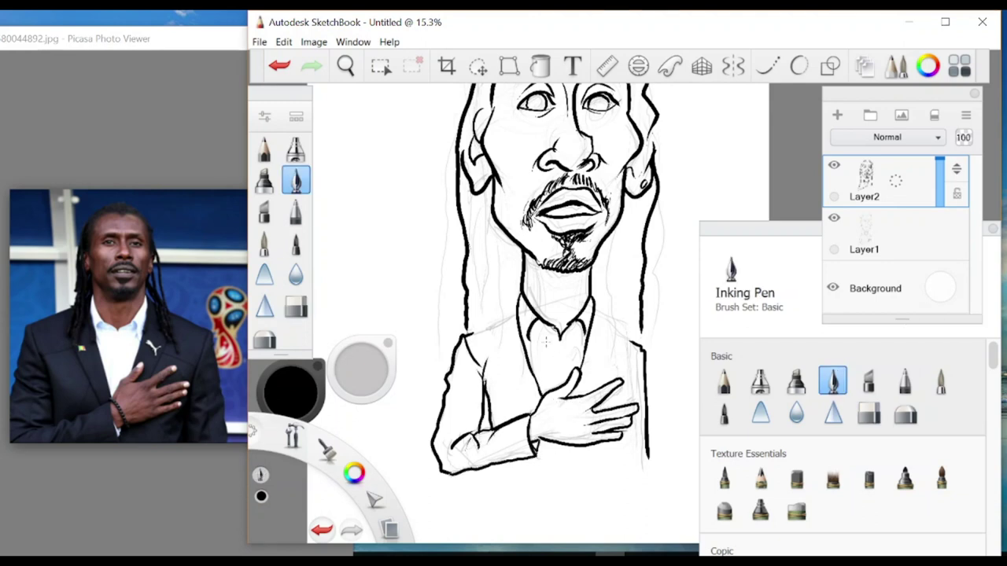
Undo the last stroke, then ink the jacket lapel above the hand and touch up the finger and chin lines.
{"action": "key", "text": "ctrl+z"}
{"action": "left_click_drag", "start_coordinate": [611, 351], "coordinate": [587, 395]}
{"action": "left_click_drag", "start_coordinate": [625, 384], "coordinate": [617, 406]}
{"action": "left_click_drag", "start_coordinate": [551, 236], "coordinate": [532, 264]}
Ink individual dreadlock strands on both sides of the face, hanging down over the jacket.
{"action": "mouse_move", "coordinate": [472, 315]}
{"action": "left_mouse_down"}
{"action": "mouse_move", "coordinate": [466, 393]}
{"action": "mouse_move", "coordinate": [480, 417]}
{"action": "left_mouse_up"}
{"action": "left_click_drag", "start_coordinate": [488, 350], "coordinate": [489, 376]}
{"action": "left_click_drag", "start_coordinate": [500, 310], "coordinate": [496, 399]}
{"action": "mouse_move", "coordinate": [464, 228]}
{"action": "left_mouse_down"}
{"action": "mouse_move", "coordinate": [461, 293]}
{"action": "mouse_move", "coordinate": [483, 337]}
{"action": "left_mouse_up"}
{"action": "left_click_drag", "start_coordinate": [477, 322], "coordinate": [482, 365]}
{"action": "left_click_drag", "start_coordinate": [597, 263], "coordinate": [588, 381]}
{"action": "left_click_drag", "start_coordinate": [606, 307], "coordinate": [598, 382]}
{"action": "left_click_drag", "start_coordinate": [601, 327], "coordinate": [598, 402]}
{"action": "left_click_drag", "start_coordinate": [614, 307], "coordinate": [617, 400]}
{"action": "left_click_drag", "start_coordinate": [575, 325], "coordinate": [590, 354]}
{"action": "left_click_drag", "start_coordinate": [610, 226], "coordinate": [609, 315]}
{"action": "left_click_drag", "start_coordinate": [630, 222], "coordinate": [618, 288]}
{"action": "left_click_drag", "start_coordinate": [451, 207], "coordinate": [449, 273]}
{"action": "left_click_drag", "start_coordinate": [472, 230], "coordinate": [468, 288]}
{"action": "mouse_move", "coordinate": [477, 83]}
{"action": "left_mouse_down"}
{"action": "mouse_move", "coordinate": [469, 236]}
{"action": "mouse_move", "coordinate": [448, 324]}
{"action": "left_mouse_up"}
{"action": "left_click_drag", "start_coordinate": [615, 222], "coordinate": [609, 285]}
{"action": "left_click_drag", "start_coordinate": [616, 279], "coordinate": [613, 326]}
Ink short creases on the cheek, along the jaw and beside the nose.
{"action": "left_click_drag", "start_coordinate": [494, 185], "coordinate": [483, 199]}
{"action": "left_click_drag", "start_coordinate": [533, 166], "coordinate": [494, 189]}
{"action": "left_click_drag", "start_coordinate": [564, 165], "coordinate": [555, 177]}
Hide the pencil sketch layer and change the background colour to medium gray.
{"action": "key", "text": "space"}
{"action": "left_click_drag", "start_coordinate": [607, 292], "coordinate": [662, 352]}
{"action": "scroll", "coordinate": [650, 372], "scroll_direction": "up", "scroll_amount": 3}
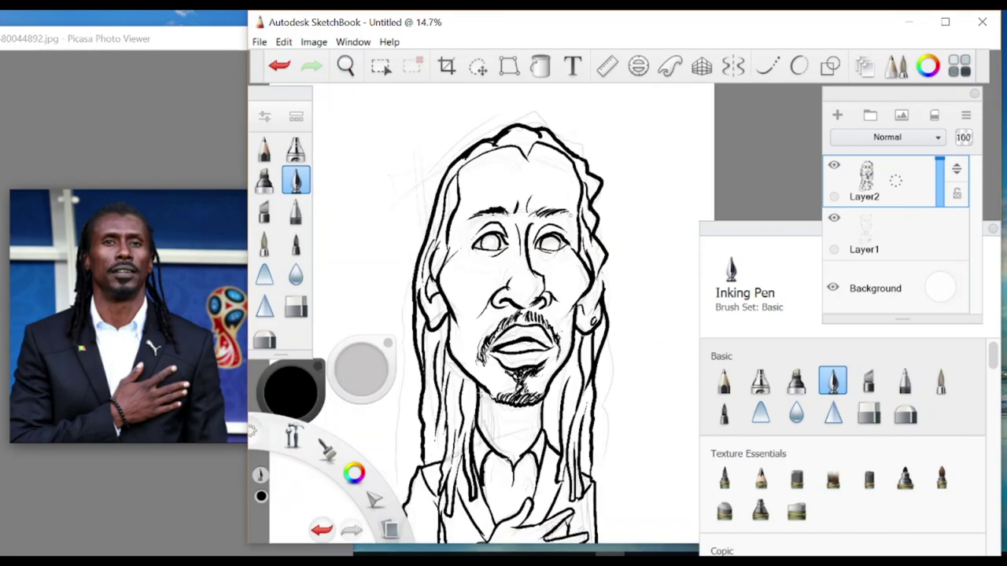
{"action": "scroll", "coordinate": [637, 393], "scroll_direction": "down", "scroll_amount": 2}
{"action": "key", "text": "space"}
{"action": "left_click_drag", "start_coordinate": [629, 413], "coordinate": [632, 392]}
{"action": "left_click", "coordinate": [834, 218]}
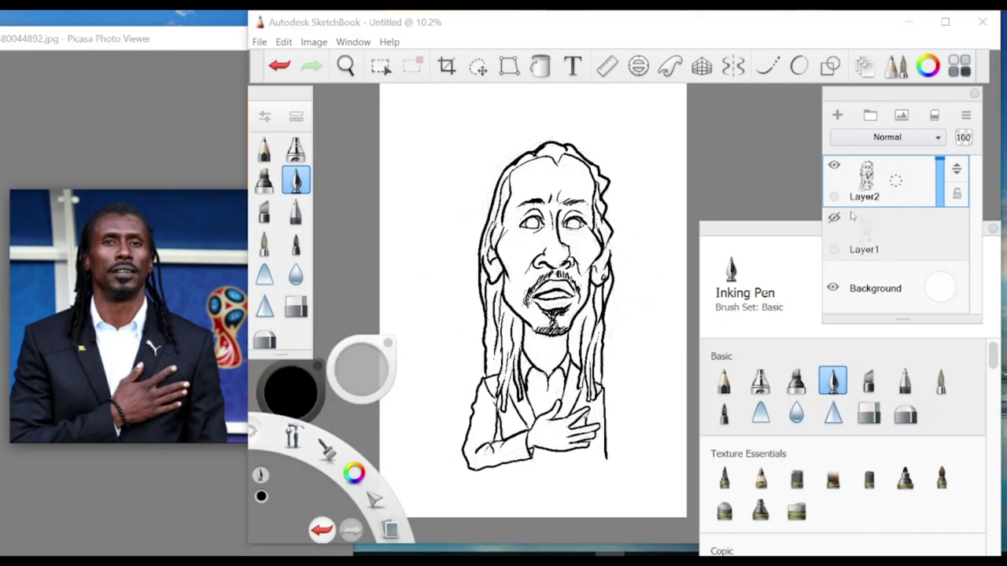
{"action": "left_click", "coordinate": [940, 287]}
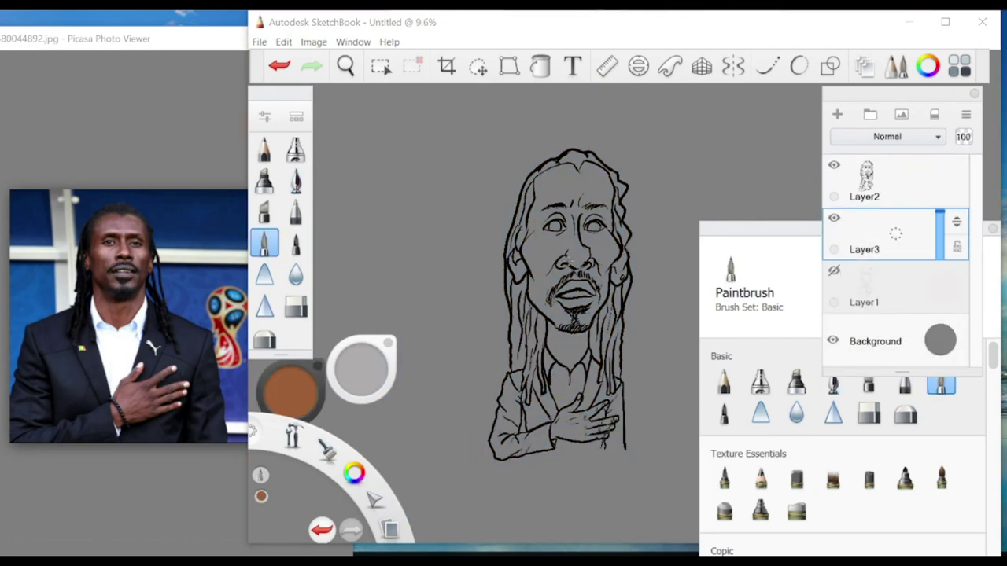
On a new layer beneath the line art, paint brown skin colour along the face edges, ears and neck with the Paintbrush.
{"action": "scroll", "coordinate": [622, 220], "scroll_direction": "up", "scroll_amount": 3}
{"action": "left_click_drag", "start_coordinate": [433, 283], "coordinate": [515, 483]}
{"action": "mouse_move", "coordinate": [511, 443]}
{"action": "left_mouse_down"}
{"action": "mouse_move", "coordinate": [560, 427]}
{"action": "mouse_move", "coordinate": [560, 403]}
{"action": "left_mouse_up"}
{"action": "mouse_move", "coordinate": [442, 283]}
{"action": "left_mouse_down"}
{"action": "mouse_move", "coordinate": [460, 195]}
{"action": "mouse_move", "coordinate": [600, 118]}
{"action": "mouse_move", "coordinate": [609, 339]}
{"action": "mouse_move", "coordinate": [565, 417]}
{"action": "left_mouse_up"}
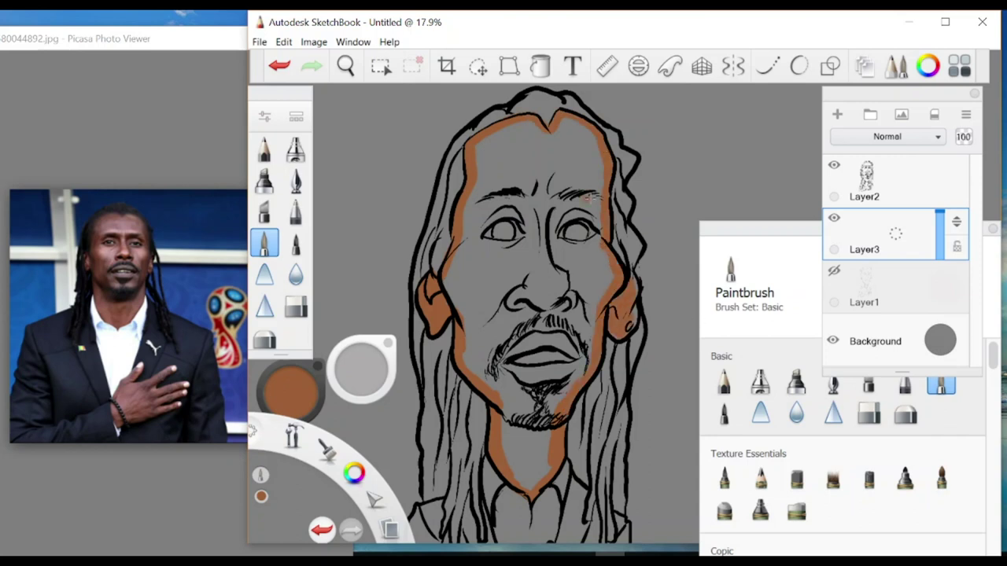
On the line art layer, erase and re-ink the dreadlock strands below the ear with the black Inking Pen.
{"action": "key", "text": "e"}
{"action": "key", "text": "e"}
{"action": "mouse_move", "coordinate": [629, 268]}
{"action": "left_mouse_down"}
{"action": "mouse_move", "coordinate": [641, 323]}
{"action": "mouse_move", "coordinate": [611, 507]}
{"action": "left_mouse_up"}
{"action": "key", "text": "e"}
{"action": "key", "text": "e"}
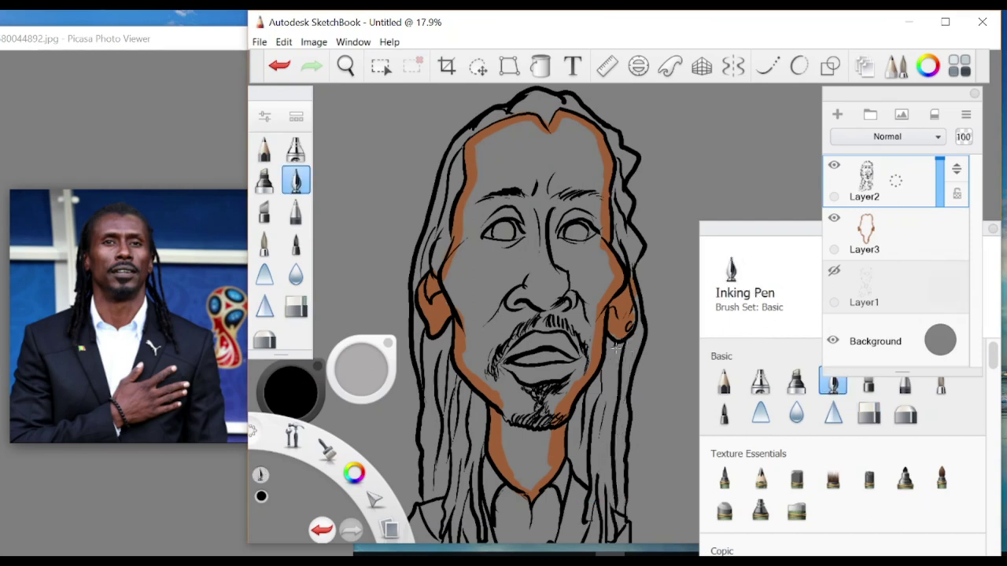
{"action": "left_click_drag", "start_coordinate": [615, 337], "coordinate": [593, 437]}
{"action": "mouse_move", "coordinate": [605, 405]}
{"action": "left_mouse_down"}
{"action": "mouse_move", "coordinate": [595, 499]}
{"action": "mouse_move", "coordinate": [614, 510]}
{"action": "mouse_move", "coordinate": [571, 470]}
{"action": "mouse_move", "coordinate": [602, 381]}
{"action": "left_mouse_up"}
{"action": "key", "text": "e"}
{"action": "key", "text": "e"}
{"action": "left_click_drag", "start_coordinate": [588, 431], "coordinate": [598, 392]}
{"action": "key", "text": "e"}
{"action": "key", "text": "e"}
Fill the rest of the face, neck and hand with the brown skin colour on the colour layer using the Paintbrush.
{"action": "scroll", "coordinate": [425, 334], "scroll_direction": "down", "scroll_amount": 3}
{"action": "scroll", "coordinate": [426, 335], "scroll_direction": "up", "scroll_amount": 3}
{"action": "left_click", "coordinate": [264, 244]}
{"action": "left_click", "coordinate": [291, 391]}
{"action": "mouse_move", "coordinate": [504, 158]}
{"action": "left_mouse_down"}
{"action": "mouse_move", "coordinate": [494, 122]}
{"action": "mouse_move", "coordinate": [582, 252]}
{"action": "mouse_move", "coordinate": [512, 346]}
{"action": "mouse_move", "coordinate": [598, 346]}
{"action": "mouse_move", "coordinate": [591, 294]}
{"action": "mouse_move", "coordinate": [535, 440]}
{"action": "mouse_move", "coordinate": [578, 281]}
{"action": "left_mouse_up"}
{"action": "mouse_move", "coordinate": [539, 440]}
{"action": "left_mouse_down"}
{"action": "mouse_move", "coordinate": [586, 385]}
{"action": "mouse_move", "coordinate": [598, 434]}
{"action": "mouse_move", "coordinate": [551, 441]}
{"action": "mouse_move", "coordinate": [566, 409]}
{"action": "left_mouse_up"}
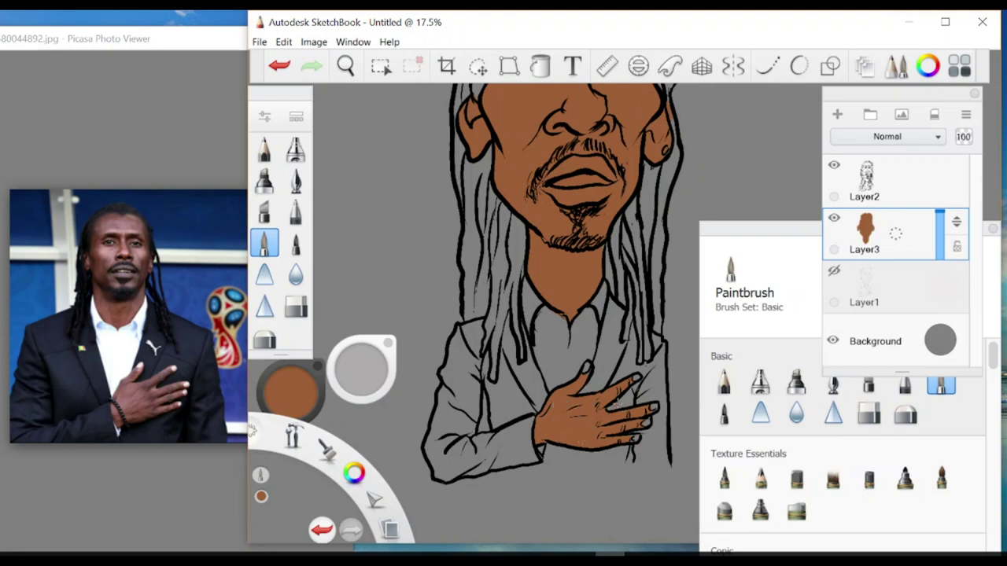
Paint the hair and all the dreadlocks dark brown.
{"action": "scroll", "coordinate": [568, 355], "scroll_direction": "down", "scroll_amount": 2}
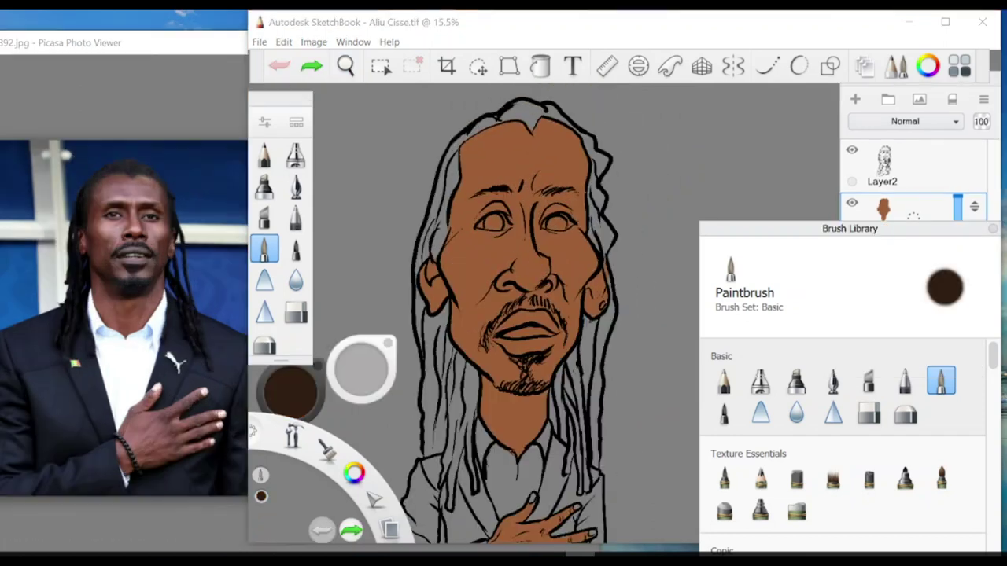
{"action": "mouse_move", "coordinate": [496, 118]}
{"action": "left_mouse_down"}
{"action": "mouse_move", "coordinate": [453, 153]}
{"action": "mouse_move", "coordinate": [423, 313]}
{"action": "left_mouse_up"}
{"action": "mouse_move", "coordinate": [452, 169]}
{"action": "left_mouse_down"}
{"action": "mouse_move", "coordinate": [436, 259]}
{"action": "mouse_move", "coordinate": [472, 388]}
{"action": "mouse_move", "coordinate": [428, 423]}
{"action": "mouse_move", "coordinate": [445, 476]}
{"action": "mouse_move", "coordinate": [464, 428]}
{"action": "mouse_move", "coordinate": [431, 331]}
{"action": "mouse_move", "coordinate": [457, 445]}
{"action": "mouse_move", "coordinate": [443, 182]}
{"action": "mouse_move", "coordinate": [523, 106]}
{"action": "mouse_move", "coordinate": [571, 118]}
{"action": "mouse_move", "coordinate": [602, 193]}
{"action": "mouse_move", "coordinate": [601, 330]}
{"action": "mouse_move", "coordinate": [554, 421]}
{"action": "mouse_move", "coordinate": [613, 308]}
{"action": "mouse_move", "coordinate": [579, 472]}
{"action": "mouse_move", "coordinate": [590, 338]}
{"action": "mouse_move", "coordinate": [623, 302]}
{"action": "left_mouse_up"}
Paint the teeth and eye whites off-white, and the irises and goatee dark brown.
{"action": "left_click", "coordinate": [292, 390]}
{"action": "left_click", "coordinate": [526, 330], "text": "alt"}
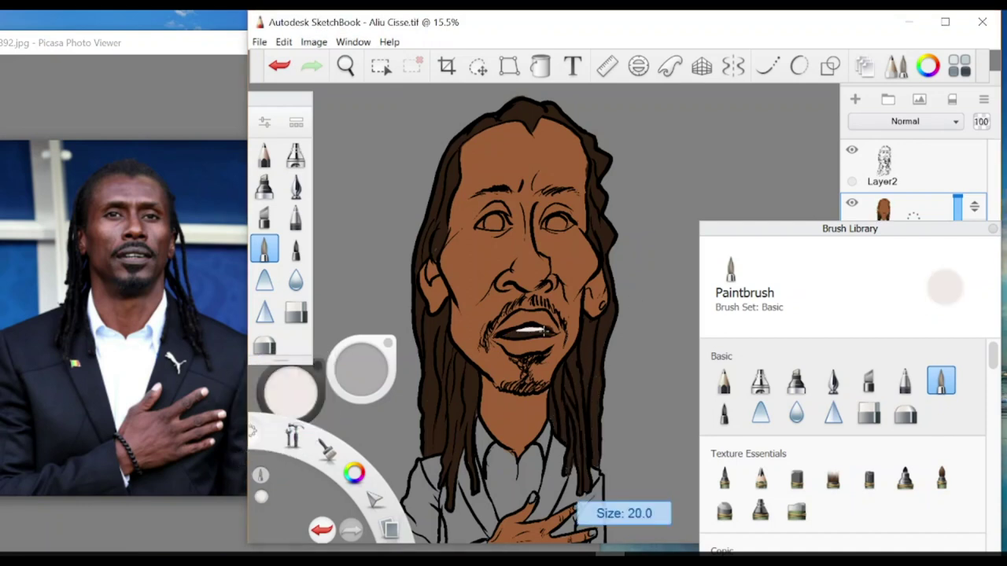
{"action": "left_click", "coordinate": [573, 214], "text": "alt"}
{"action": "left_click", "coordinate": [494, 223]}
{"action": "left_click", "coordinate": [556, 222]}
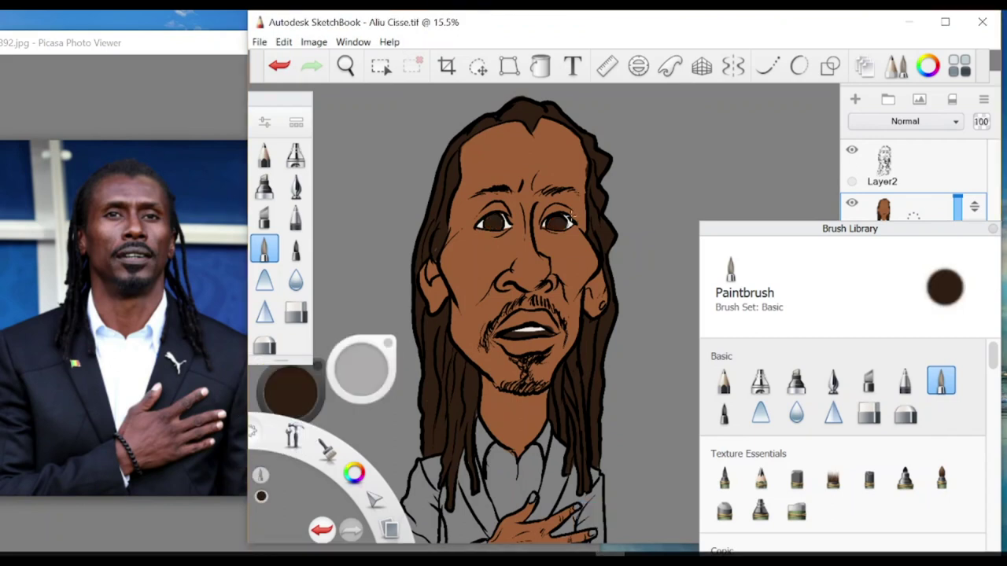
{"action": "left_click_drag", "start_coordinate": [527, 355], "coordinate": [524, 390]}
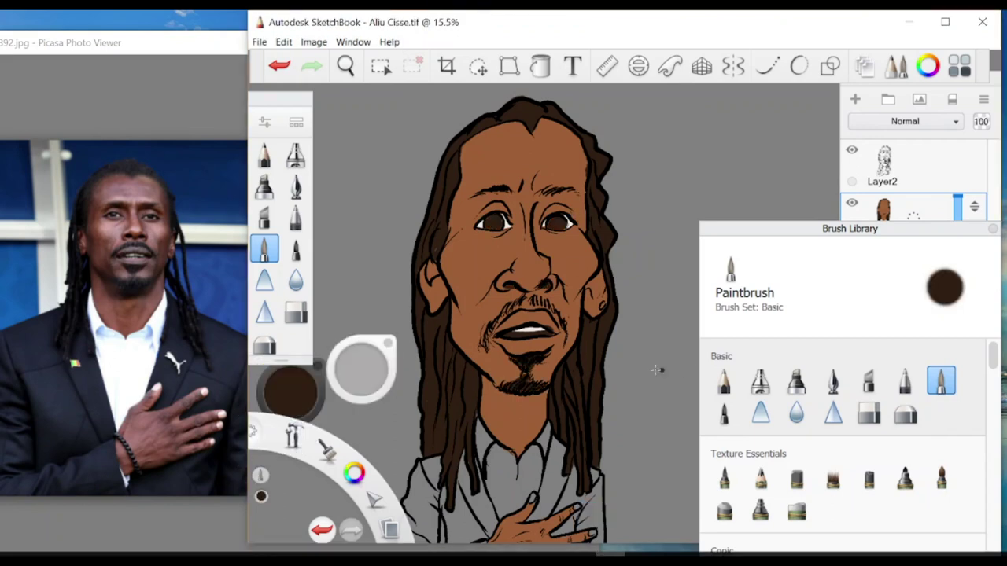
Pick a pale bluish white and paint the shirt and its collar.
{"action": "left_click_drag", "start_coordinate": [678, 374], "coordinate": [678, 240]}
{"action": "left_click", "coordinate": [290, 391]}
{"action": "left_click", "coordinate": [260, 426]}
{"action": "mouse_move", "coordinate": [494, 277]}
{"action": "left_mouse_down"}
{"action": "mouse_move", "coordinate": [511, 371]}
{"action": "mouse_move", "coordinate": [556, 351]}
{"action": "left_mouse_up"}
{"action": "mouse_move", "coordinate": [561, 286]}
{"action": "left_mouse_down"}
{"action": "mouse_move", "coordinate": [519, 329]}
{"action": "mouse_move", "coordinate": [551, 371]}
{"action": "left_mouse_up"}
{"action": "left_click_drag", "start_coordinate": [521, 330], "coordinate": [543, 373]}
Pick a near-black colour and paint the jacket, including the lapels and both sleeves.
{"action": "left_click", "coordinate": [559, 283], "text": "alt"}
{"action": "left_click", "coordinate": [290, 391]}
{"action": "left_click", "coordinate": [279, 420]}
{"action": "mouse_move", "coordinate": [441, 328]}
{"action": "left_mouse_down"}
{"action": "mouse_move", "coordinate": [415, 415]}
{"action": "mouse_move", "coordinate": [464, 459]}
{"action": "mouse_move", "coordinate": [503, 405]}
{"action": "left_mouse_up"}
{"action": "mouse_move", "coordinate": [454, 362]}
{"action": "left_mouse_down"}
{"action": "mouse_move", "coordinate": [450, 432]}
{"action": "mouse_move", "coordinate": [457, 370]}
{"action": "mouse_move", "coordinate": [438, 379]}
{"action": "mouse_move", "coordinate": [425, 441]}
{"action": "mouse_move", "coordinate": [488, 417]}
{"action": "mouse_move", "coordinate": [472, 445]}
{"action": "left_mouse_up"}
{"action": "mouse_move", "coordinate": [482, 321]}
{"action": "left_mouse_down"}
{"action": "mouse_move", "coordinate": [472, 377]}
{"action": "mouse_move", "coordinate": [496, 346]}
{"action": "mouse_move", "coordinate": [508, 386]}
{"action": "mouse_move", "coordinate": [502, 355]}
{"action": "mouse_move", "coordinate": [476, 401]}
{"action": "left_mouse_up"}
{"action": "mouse_move", "coordinate": [573, 301]}
{"action": "left_mouse_down"}
{"action": "mouse_move", "coordinate": [550, 379]}
{"action": "mouse_move", "coordinate": [616, 389]}
{"action": "mouse_move", "coordinate": [581, 358]}
{"action": "mouse_move", "coordinate": [559, 377]}
{"action": "left_mouse_up"}
{"action": "left_click_drag", "start_coordinate": [610, 334], "coordinate": [617, 368]}
{"action": "left_click_drag", "start_coordinate": [617, 429], "coordinate": [614, 358]}
{"action": "mouse_move", "coordinate": [612, 406]}
{"action": "left_mouse_down"}
{"action": "mouse_move", "coordinate": [606, 440]}
{"action": "mouse_move", "coordinate": [515, 445]}
{"action": "left_mouse_up"}
Paint the fingernails off-white and touch up the surrounding skin and jacket with colours sampled from the drawing.
{"action": "scroll", "coordinate": [591, 322], "scroll_direction": "up", "scroll_amount": 2}
{"action": "left_click", "coordinate": [520, 382], "text": "alt"}
{"action": "left_click", "coordinate": [600, 446], "text": "alt"}
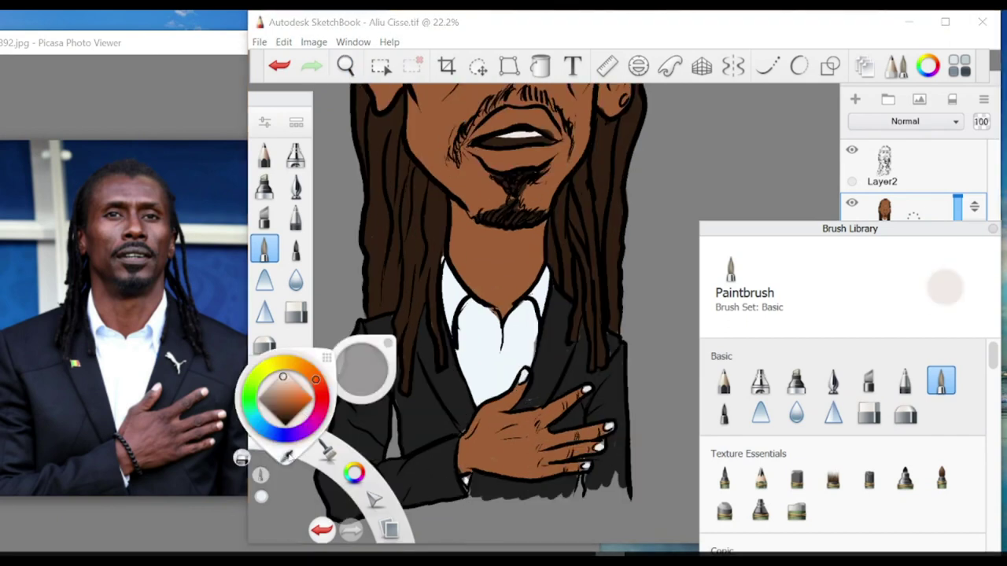
{"action": "left_click", "coordinate": [464, 429], "text": "alt"}
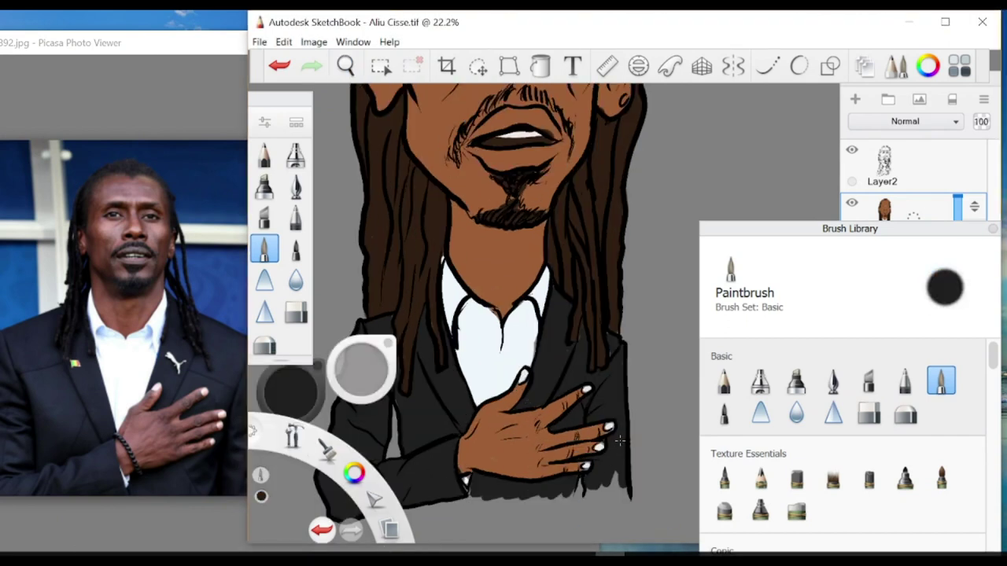
{"action": "left_click", "coordinate": [488, 339], "text": "alt"}
{"action": "left_click", "coordinate": [550, 443], "text": "alt"}
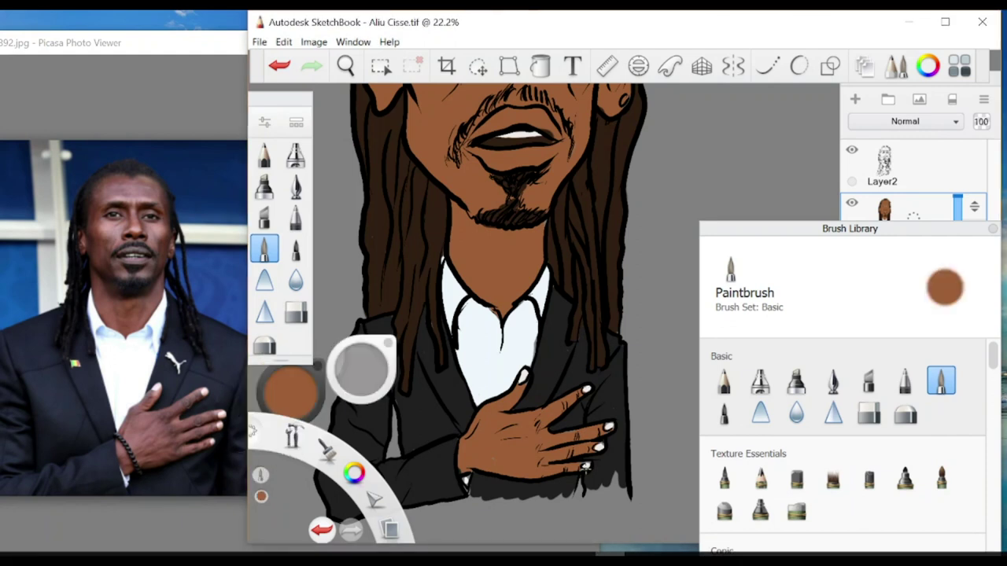
{"action": "left_click_drag", "start_coordinate": [296, 396], "coordinate": [296, 370]}
Choose Brush 4 from the Texture set with a darker brown and shade the cheek beside the ear.
{"action": "scroll", "coordinate": [504, 315], "scroll_direction": "down", "scroll_amount": 3}
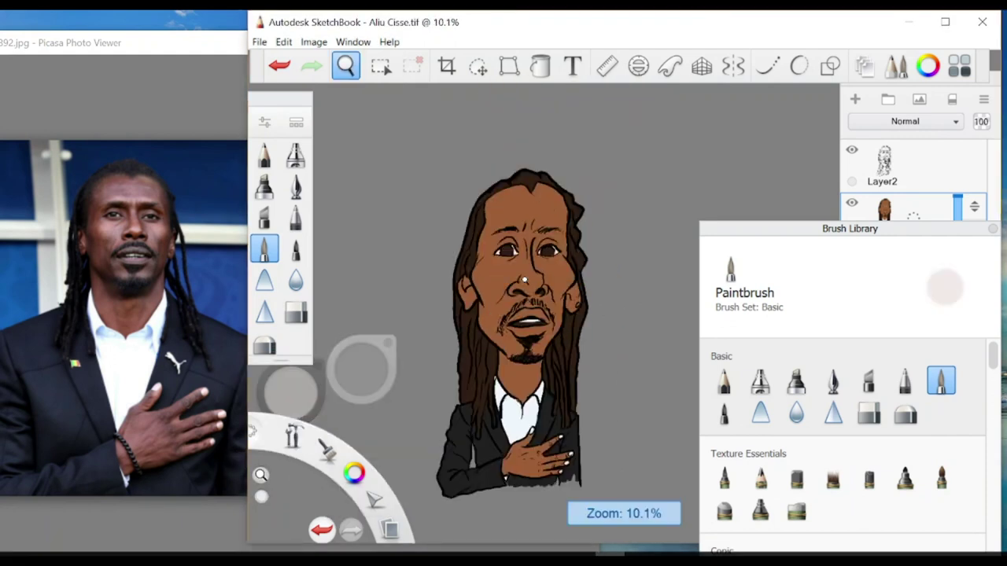
{"action": "scroll", "coordinate": [495, 213], "scroll_direction": "up", "scroll_amount": 3}
{"action": "scroll", "coordinate": [560, 169], "scroll_direction": "down", "scroll_amount": 2}
{"action": "left_click", "coordinate": [913, 216]}
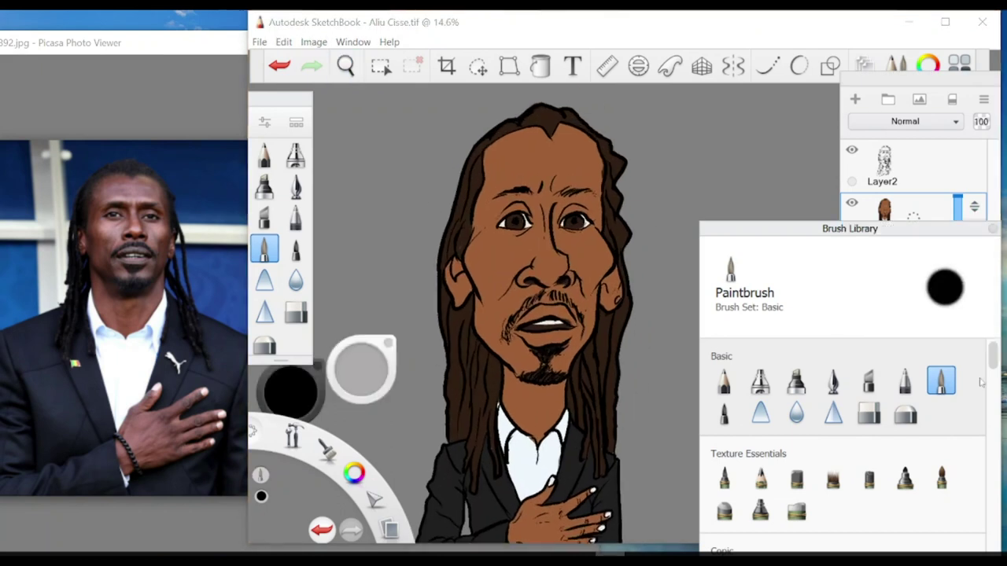
{"action": "left_click_drag", "start_coordinate": [290, 391], "coordinate": [320, 404]}
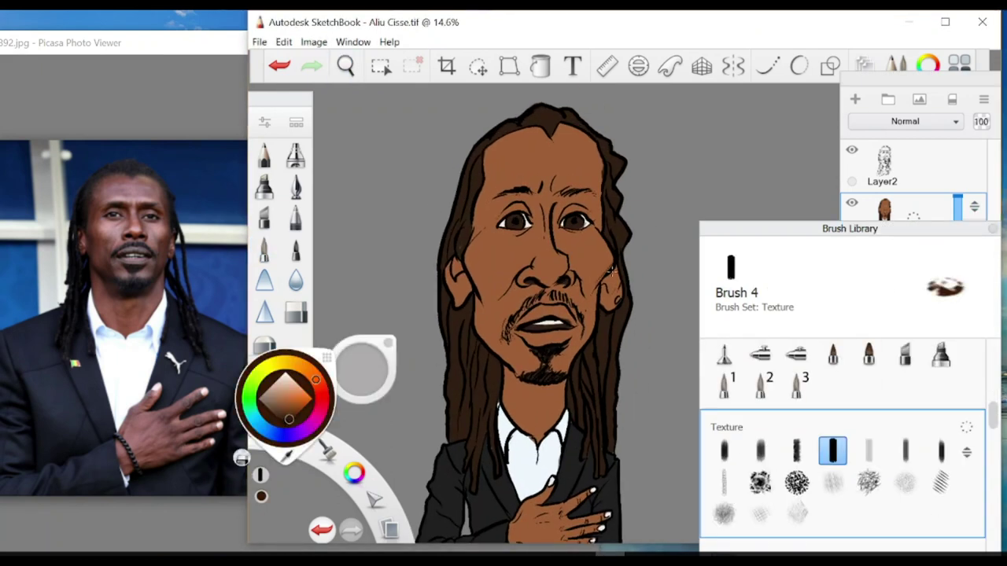
{"action": "mouse_move", "coordinate": [599, 269]}
{"action": "left_mouse_down"}
{"action": "mouse_move", "coordinate": [590, 319]}
{"action": "mouse_move", "coordinate": [602, 282]}
{"action": "left_mouse_up"}
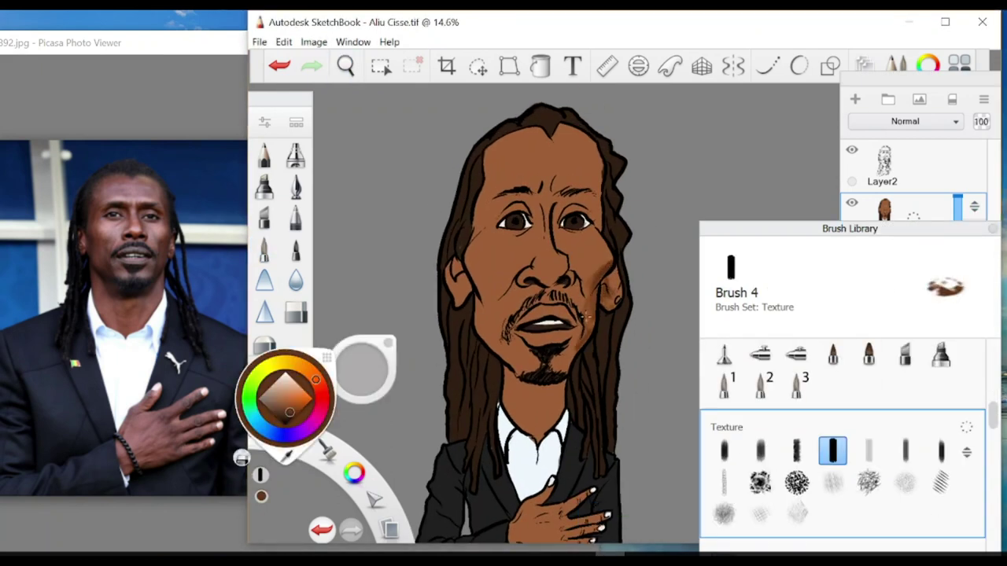
Shade the other ear, the eye sockets, brow, nose, cheek and jaw with the darker brown.
{"action": "left_click_drag", "start_coordinate": [465, 307], "coordinate": [456, 277]}
{"action": "left_click_drag", "start_coordinate": [462, 280], "coordinate": [452, 259]}
{"action": "left_click_drag", "start_coordinate": [537, 203], "coordinate": [554, 236]}
{"action": "left_click_drag", "start_coordinate": [594, 196], "coordinate": [563, 206]}
{"action": "left_click_drag", "start_coordinate": [511, 197], "coordinate": [533, 209]}
{"action": "mouse_move", "coordinate": [538, 230]}
{"action": "left_mouse_down"}
{"action": "mouse_move", "coordinate": [542, 253]}
{"action": "mouse_move", "coordinate": [519, 285]}
{"action": "mouse_move", "coordinate": [567, 255]}
{"action": "mouse_move", "coordinate": [549, 277]}
{"action": "left_mouse_up"}
{"action": "left_click_drag", "start_coordinate": [570, 276], "coordinate": [584, 283]}
{"action": "mouse_move", "coordinate": [478, 227]}
{"action": "left_mouse_down"}
{"action": "mouse_move", "coordinate": [485, 292]}
{"action": "mouse_move", "coordinate": [524, 395]}
{"action": "mouse_move", "coordinate": [534, 388]}
{"action": "left_mouse_up"}
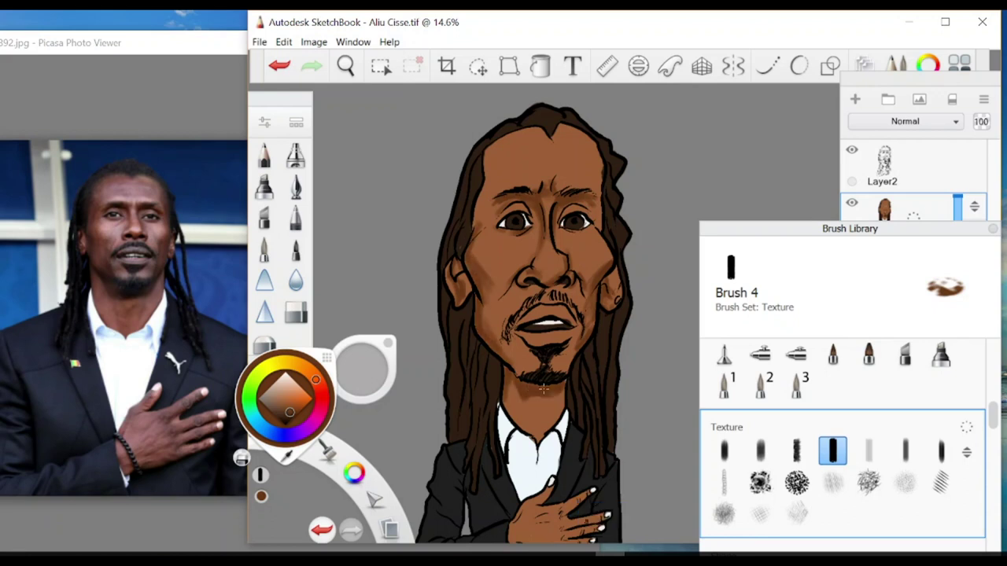
Enlarge the brush and shade the side of the forehead and the temple.
{"action": "left_click", "coordinate": [904, 213]}
{"action": "key", "text": "bracketright"}
{"action": "mouse_move", "coordinate": [485, 193]}
{"action": "left_mouse_down"}
{"action": "mouse_move", "coordinate": [543, 141]}
{"action": "mouse_move", "coordinate": [598, 197]}
{"action": "mouse_move", "coordinate": [491, 247]}
{"action": "left_mouse_up"}
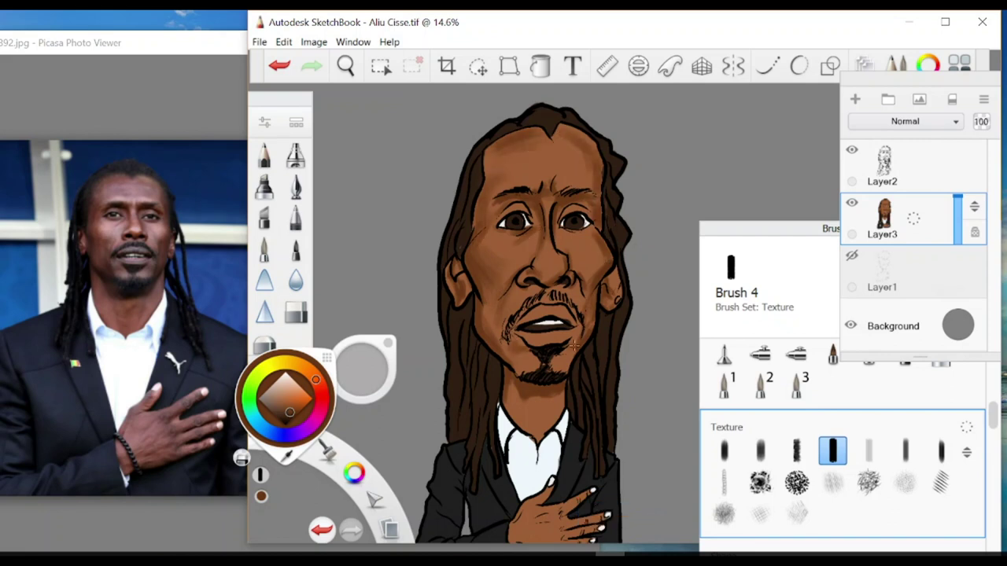
Shade the neck below the chin with dark brown, and deepen the jacket shadows with near-black.
{"action": "left_click_drag", "start_coordinate": [541, 431], "coordinate": [541, 303]}
{"action": "mouse_move", "coordinate": [524, 378]}
{"action": "left_mouse_down"}
{"action": "mouse_move", "coordinate": [566, 382]}
{"action": "mouse_move", "coordinate": [590, 401]}
{"action": "mouse_move", "coordinate": [580, 378]}
{"action": "left_mouse_up"}
{"action": "left_click_drag", "start_coordinate": [291, 389], "coordinate": [457, 413]}
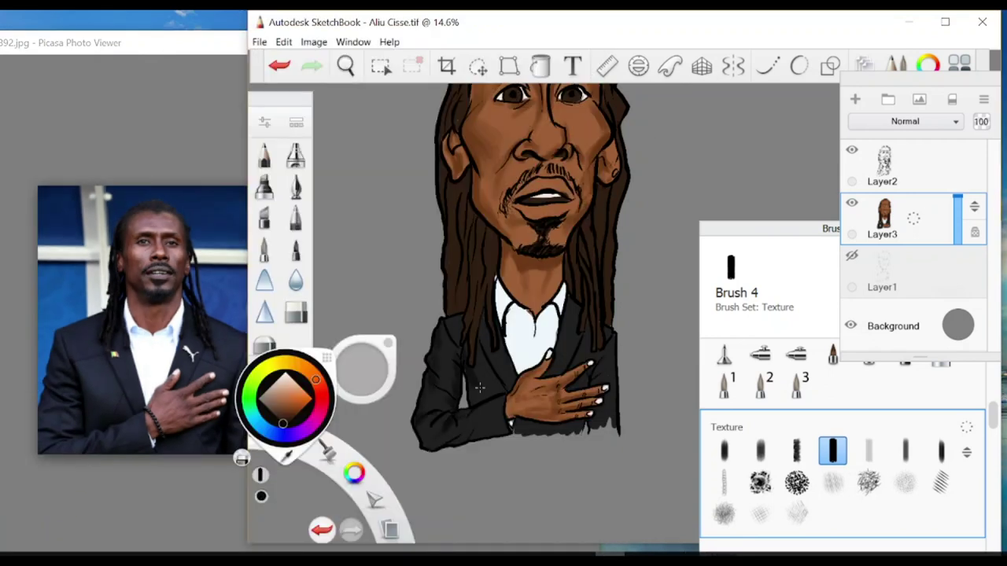
Shade the edges and folds of the white shirt and its collar with a muted blue.
{"action": "left_click", "coordinate": [543, 338], "text": "alt"}
{"action": "left_click_drag", "start_coordinate": [519, 299], "coordinate": [507, 335]}
{"action": "left_click_drag", "start_coordinate": [500, 283], "coordinate": [501, 319]}
{"action": "left_click_drag", "start_coordinate": [562, 305], "coordinate": [552, 326]}
{"action": "left_click_drag", "start_coordinate": [513, 323], "coordinate": [506, 361]}
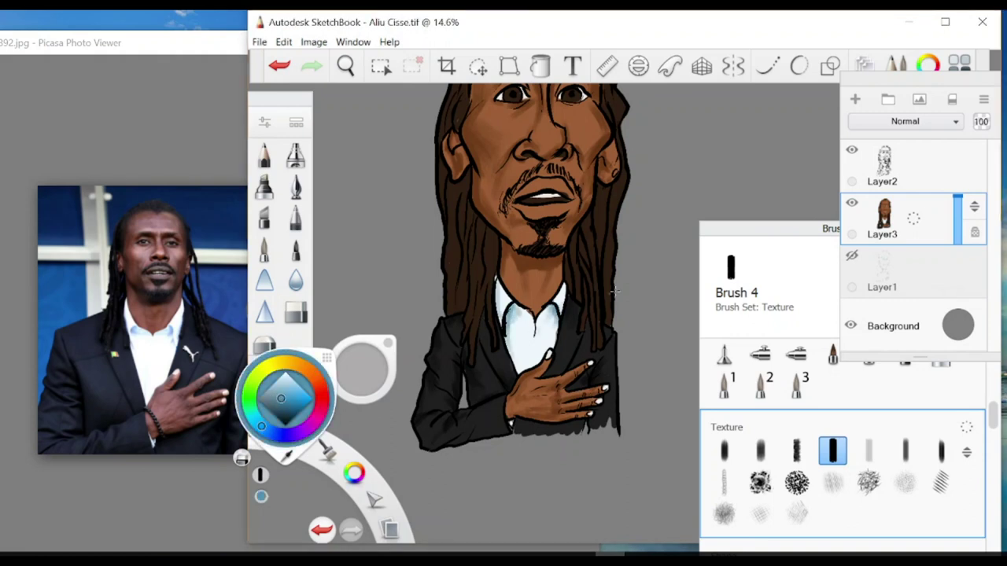
Choose a darker reddish brown and shade the lips and the area under the nose.
{"action": "scroll", "coordinate": [285, 394], "scroll_direction": "down", "scroll_amount": 3}
{"action": "scroll", "coordinate": [285, 393], "scroll_direction": "up", "scroll_amount": 4}
{"action": "left_click", "coordinate": [285, 419]}
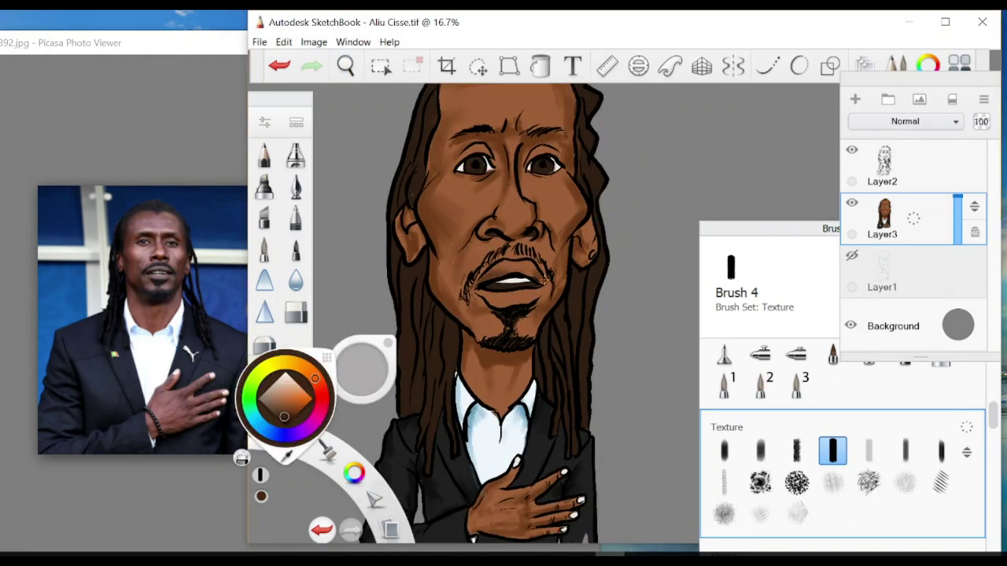
{"action": "left_click", "coordinate": [287, 406]}
{"action": "left_click_drag", "start_coordinate": [288, 425], "coordinate": [289, 418]}
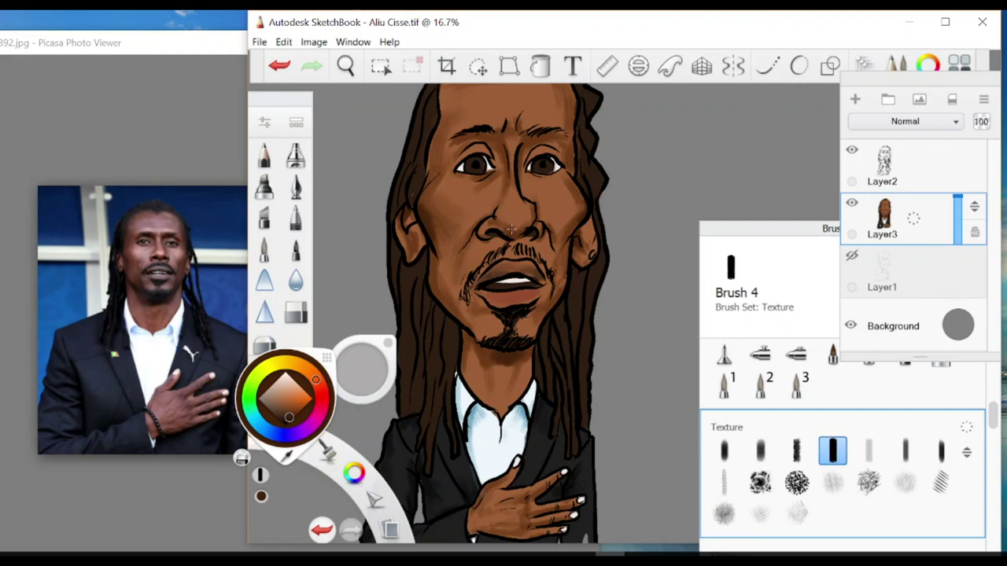
{"action": "left_click_drag", "start_coordinate": [511, 229], "coordinate": [515, 287]}
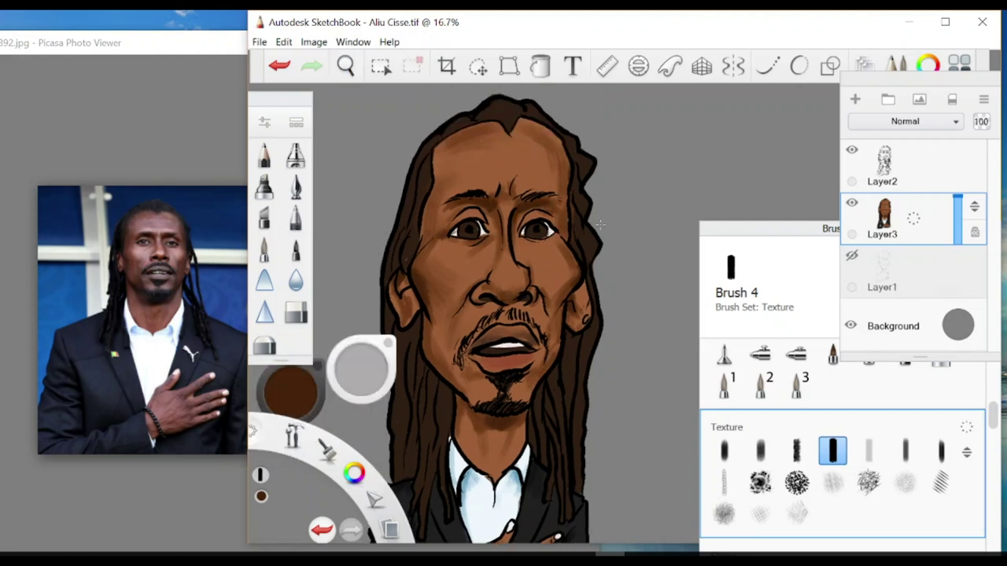
Shade the dreadlocks on both sides of the head with very dark brown strokes.
{"action": "left_click_drag", "start_coordinate": [600, 223], "coordinate": [621, 157]}
{"action": "left_click_drag", "start_coordinate": [426, 264], "coordinate": [430, 409]}
{"action": "left_click_drag", "start_coordinate": [582, 316], "coordinate": [578, 389]}
{"action": "left_click_drag", "start_coordinate": [586, 271], "coordinate": [601, 409]}
{"action": "left_click_drag", "start_coordinate": [598, 142], "coordinate": [598, 258]}
{"action": "mouse_move", "coordinate": [594, 253]}
{"action": "left_mouse_down"}
{"action": "mouse_move", "coordinate": [607, 312]}
{"action": "mouse_move", "coordinate": [596, 203]}
{"action": "left_mouse_up"}
{"action": "left_click_drag", "start_coordinate": [453, 200], "coordinate": [419, 432]}
{"action": "scroll", "coordinate": [579, 273], "scroll_direction": "down", "scroll_amount": 3}
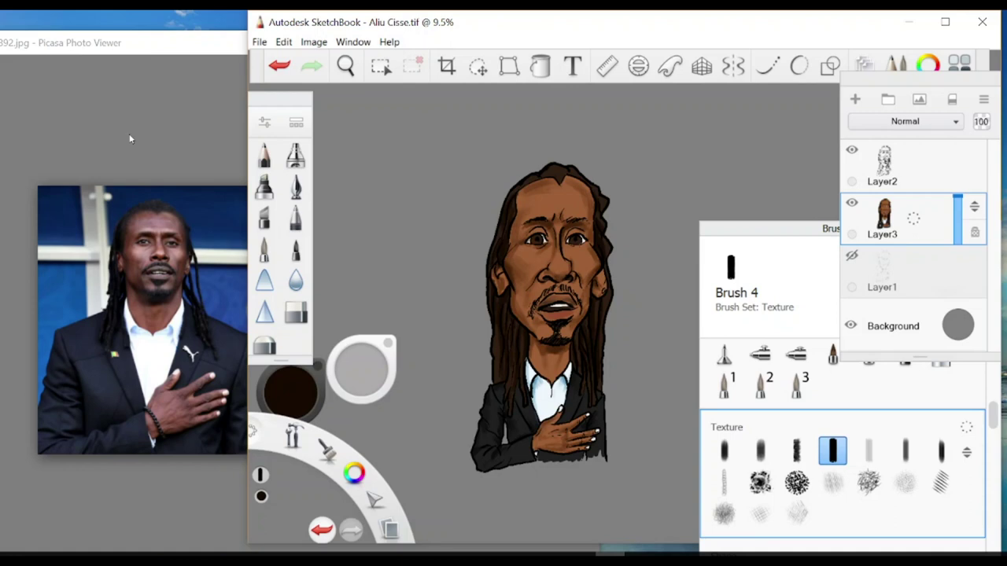
Lighten the irises with orange-brown and add off-white catchlights to both eyes using the Inking Pen.
{"action": "scroll", "coordinate": [555, 213], "scroll_direction": "up", "scroll_amount": 3}
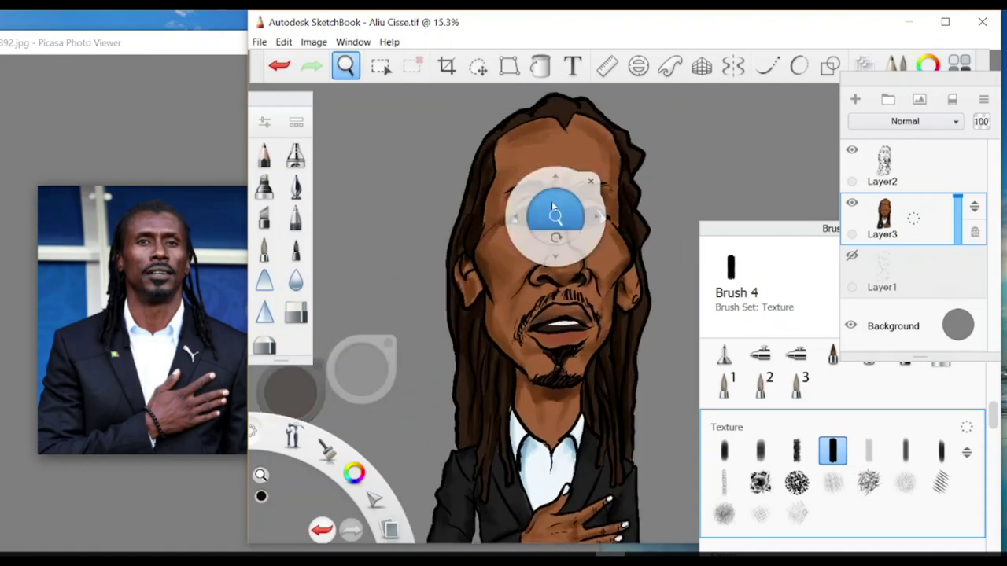
{"action": "left_click", "coordinate": [157, 275]}
{"action": "scroll", "coordinate": [158, 275], "scroll_direction": "up", "scroll_amount": 3}
{"action": "left_click", "coordinate": [623, 56]}
{"action": "left_click", "coordinate": [290, 391]}
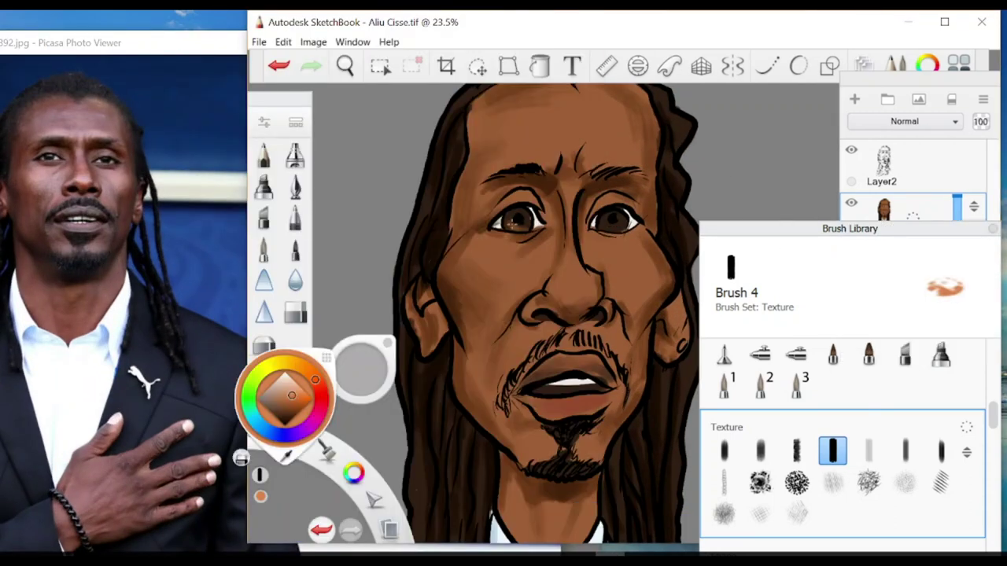
{"action": "left_click", "coordinate": [292, 383]}
{"action": "left_click", "coordinate": [295, 187]}
{"action": "key", "text": "space"}
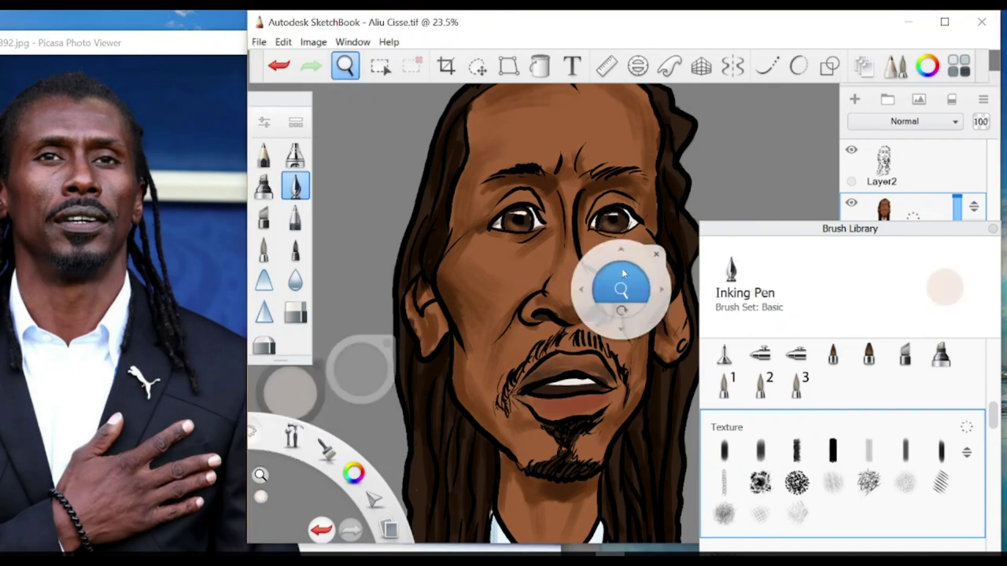
{"action": "left_click_drag", "start_coordinate": [618, 285], "coordinate": [584, 337]}
{"action": "scroll", "coordinate": [583, 336], "scroll_direction": "up", "scroll_amount": 2}
{"action": "scroll", "coordinate": [584, 337], "scroll_direction": "down", "scroll_amount": 2}
Airbrush soft shading across the face with sampled skin brown and a darker brown.
{"action": "left_click", "coordinate": [528, 313], "text": "alt"}
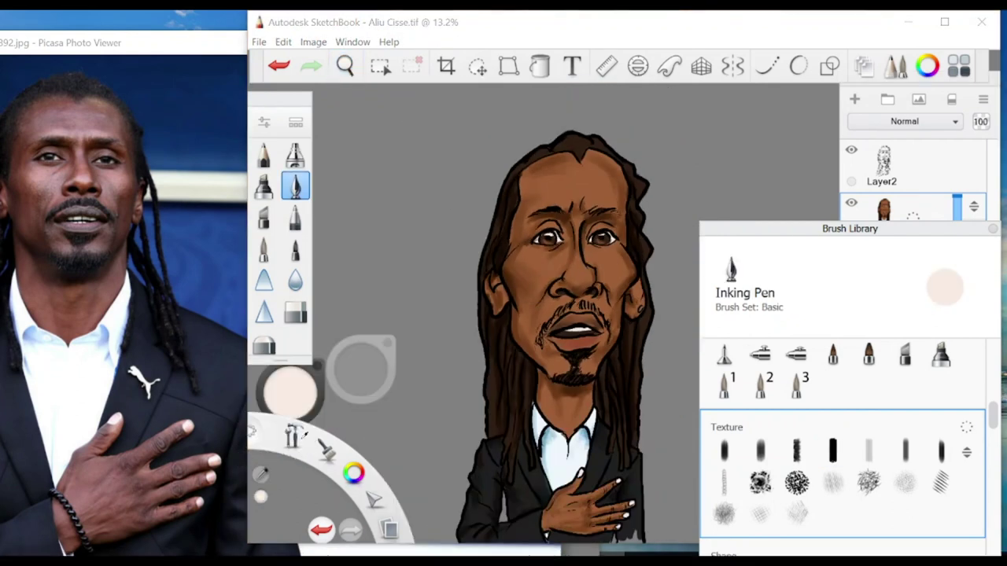
{"action": "left_click", "coordinate": [295, 155]}
{"action": "left_click_drag", "start_coordinate": [508, 269], "coordinate": [615, 280]}
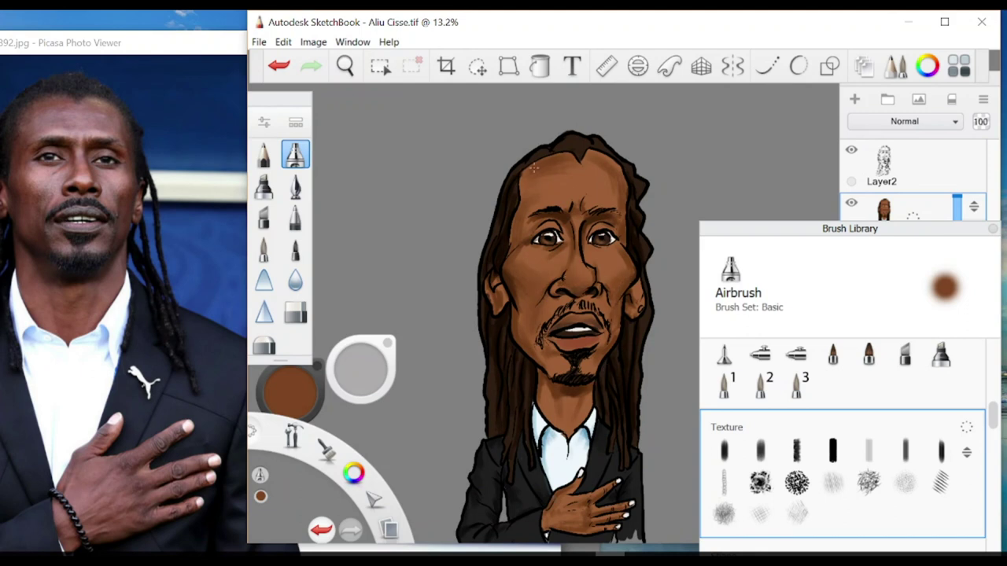
{"action": "left_click", "coordinate": [627, 272], "text": "alt"}
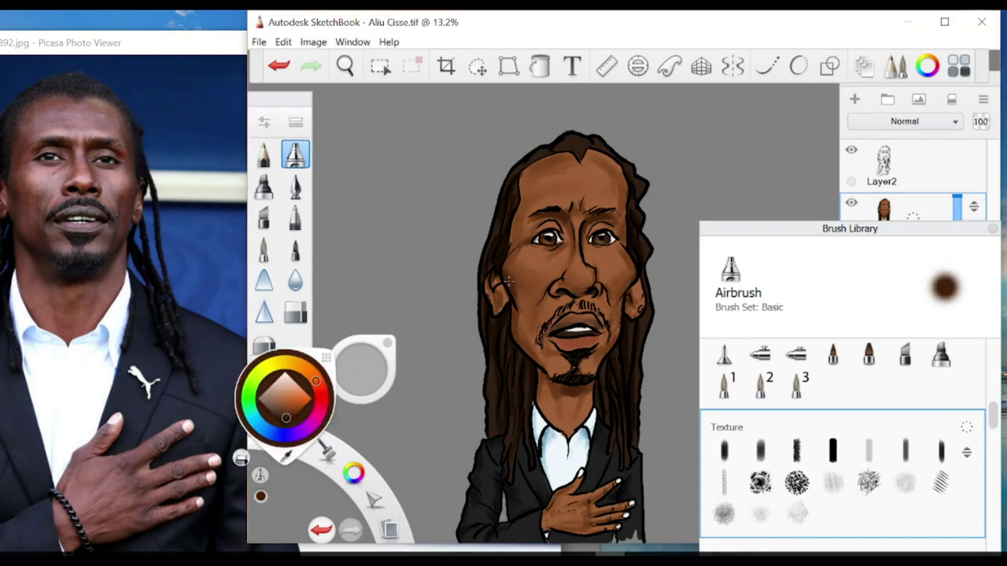
Paint lighter orange-brown highlights on the cheeks, forehead and hand with Brush 4 from the Texture set.
{"action": "left_click", "coordinate": [832, 451]}
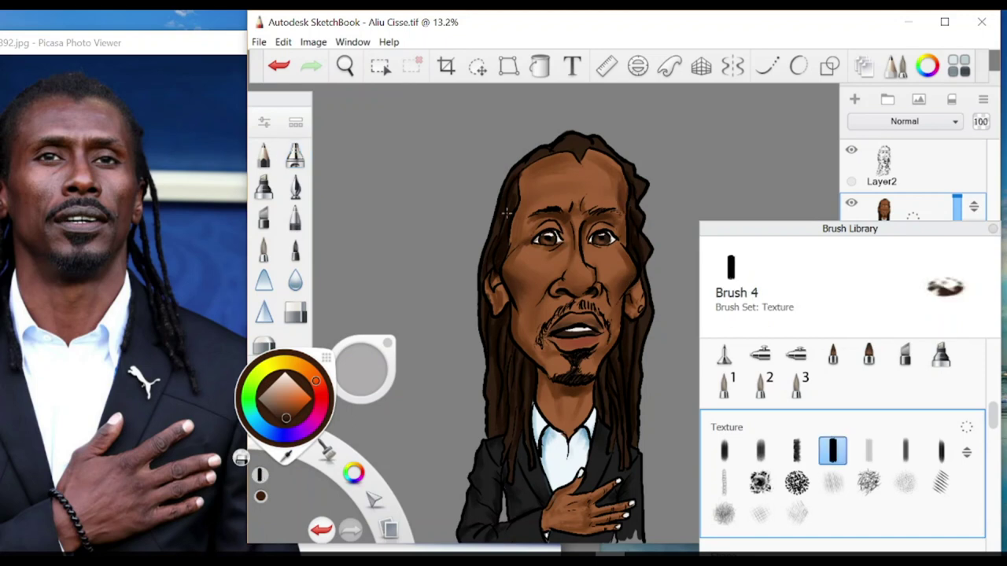
{"action": "left_click", "coordinate": [616, 293], "text": "alt"}
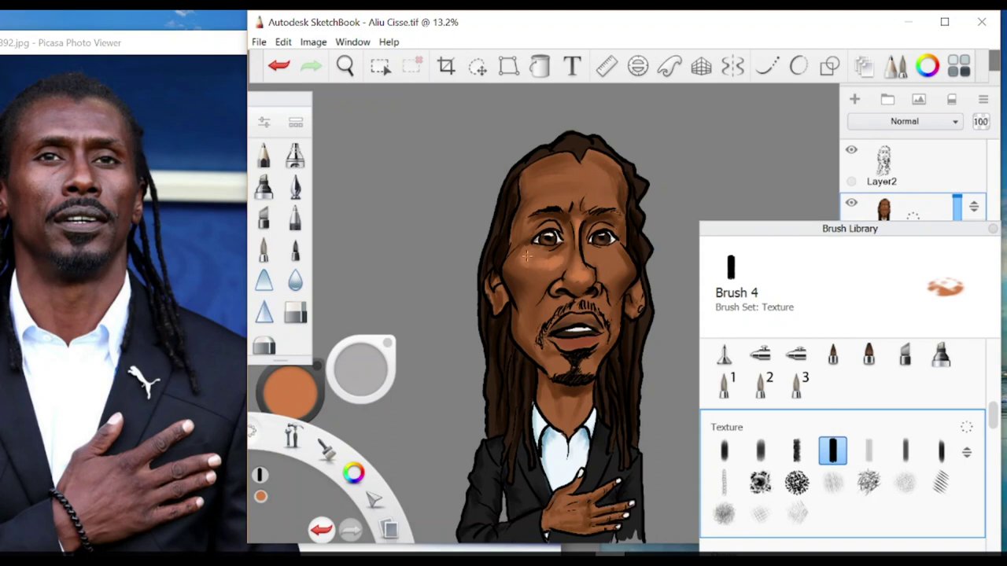
{"action": "key", "text": "bracketright"}
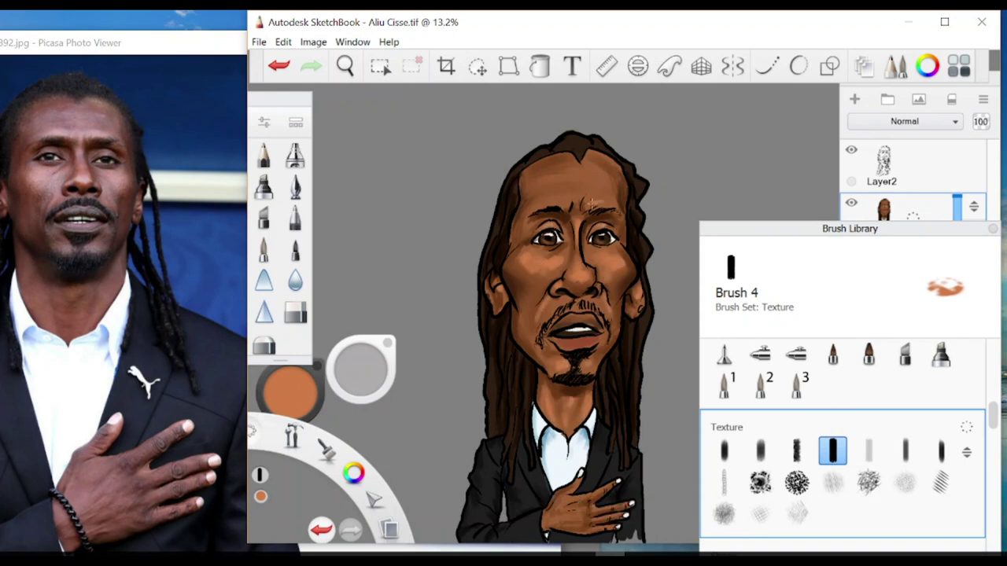
{"action": "key", "text": "space"}
{"action": "left_click_drag", "start_coordinate": [618, 322], "coordinate": [541, 401]}
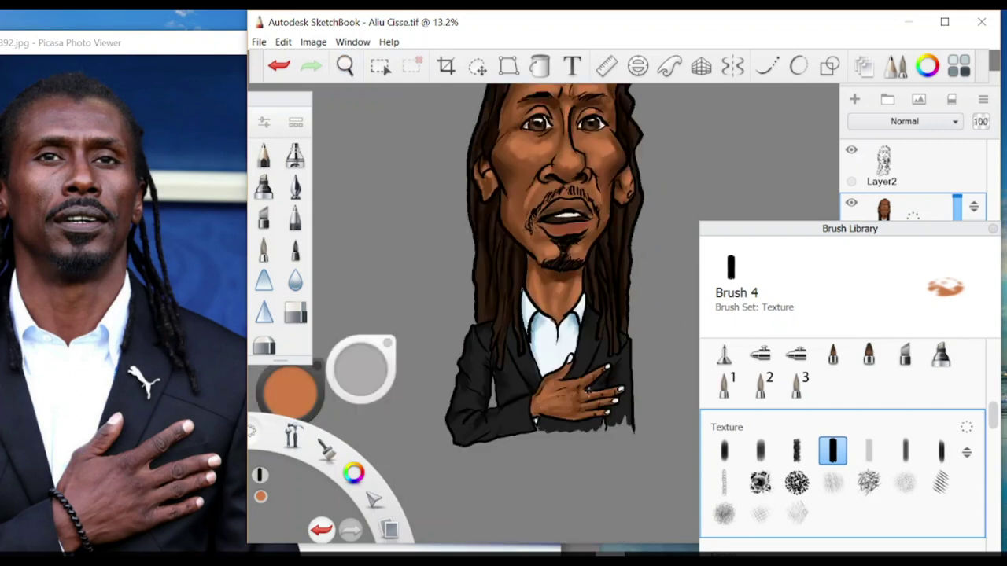
Choose a dark slate blue-grey and brush highlights along the jacket's sleeve, lapels and front.
{"action": "scroll", "coordinate": [543, 268], "scroll_direction": "down", "scroll_amount": 3}
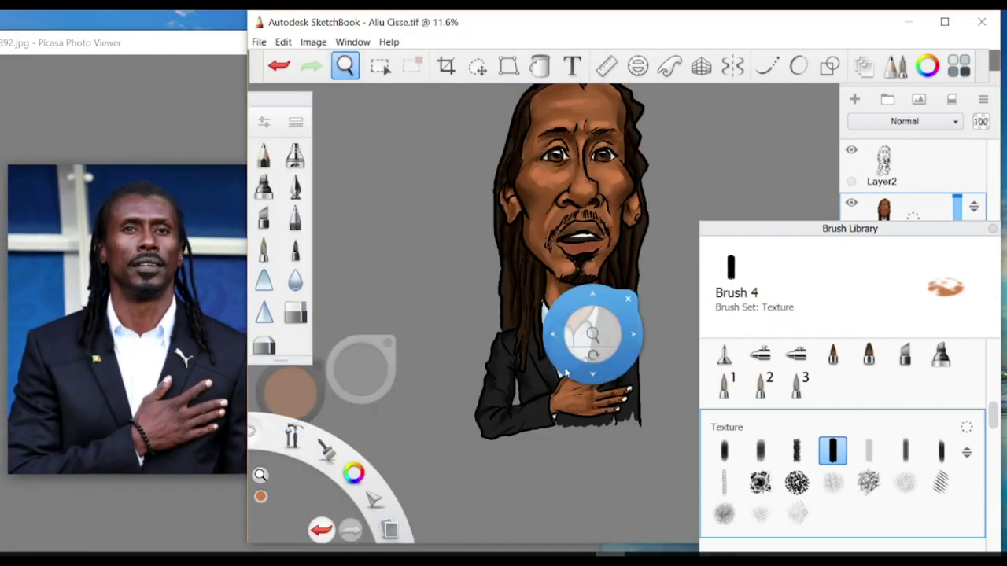
{"action": "scroll", "coordinate": [563, 373], "scroll_direction": "up", "scroll_amount": 1}
{"action": "left_click_drag", "start_coordinate": [291, 391], "coordinate": [268, 431]}
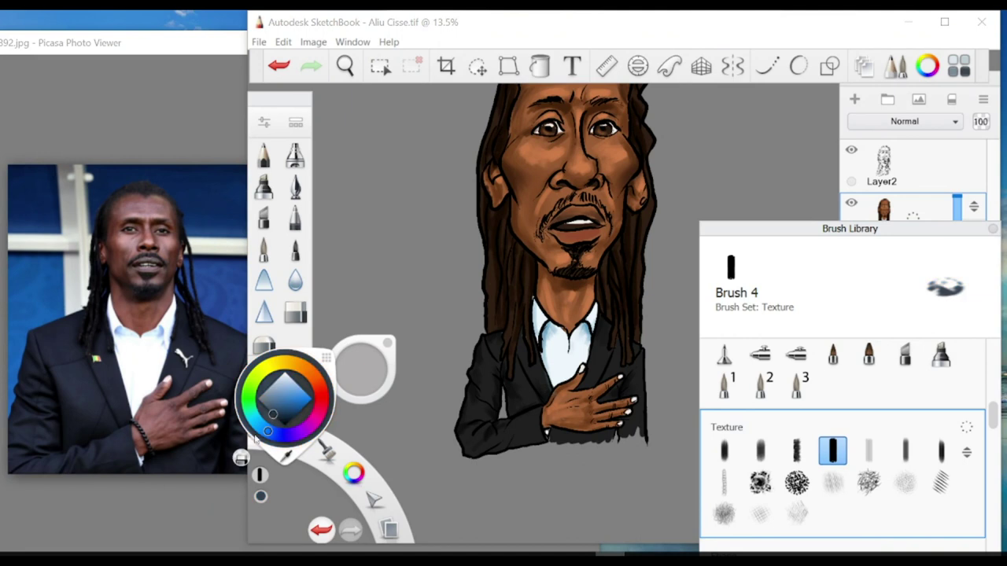
{"action": "mouse_move", "coordinate": [482, 423]}
{"action": "left_mouse_down"}
{"action": "mouse_move", "coordinate": [494, 394]}
{"action": "mouse_move", "coordinate": [493, 364]}
{"action": "left_mouse_up"}
{"action": "mouse_move", "coordinate": [535, 432]}
{"action": "left_mouse_down"}
{"action": "mouse_move", "coordinate": [523, 413]}
{"action": "mouse_move", "coordinate": [503, 441]}
{"action": "mouse_move", "coordinate": [539, 374]}
{"action": "mouse_move", "coordinate": [531, 346]}
{"action": "left_mouse_up"}
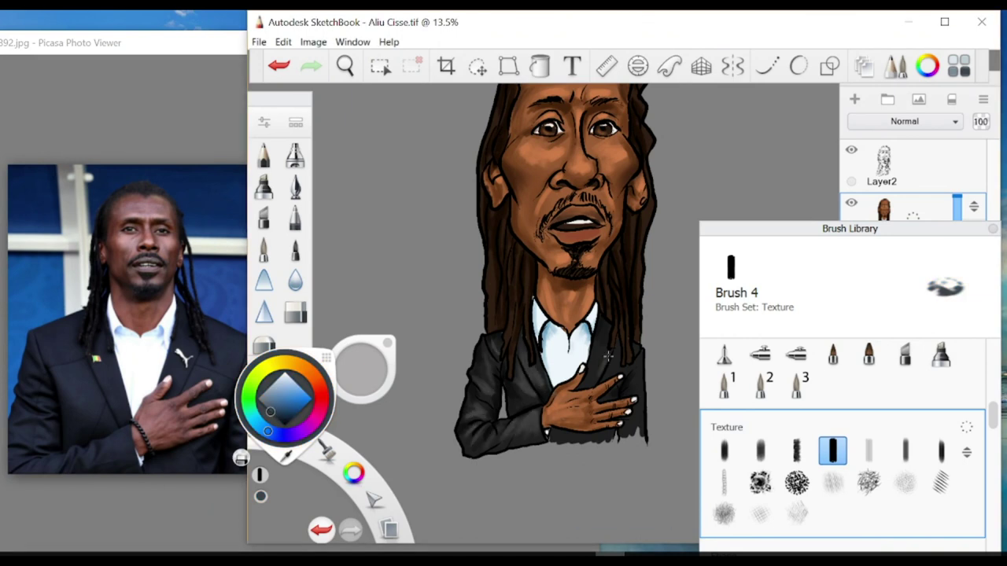
{"action": "left_click_drag", "start_coordinate": [634, 419], "coordinate": [551, 377]}
Brush lighter greyish-brown highlights along the dreadlocks and the hair on top of the head.
{"action": "left_click", "coordinate": [281, 403]}
{"action": "left_click_drag", "start_coordinate": [445, 419], "coordinate": [463, 476]}
{"action": "left_click_drag", "start_coordinate": [462, 441], "coordinate": [468, 508]}
{"action": "left_click_drag", "start_coordinate": [440, 236], "coordinate": [456, 394]}
{"action": "left_click_drag", "start_coordinate": [949, 230], "coordinate": [943, 273]}
{"action": "left_click_drag", "start_coordinate": [573, 444], "coordinate": [589, 507]}
{"action": "left_click_drag", "start_coordinate": [601, 366], "coordinate": [589, 440]}
{"action": "mouse_move", "coordinate": [544, 157]}
{"action": "left_mouse_down"}
{"action": "mouse_move", "coordinate": [526, 176]}
{"action": "mouse_move", "coordinate": [476, 192]}
{"action": "left_mouse_up"}
Choose a light pinkish brown and paint highlights on the upper and lower lips.
{"action": "scroll", "coordinate": [551, 189], "scroll_direction": "down", "scroll_amount": 3}
{"action": "key", "text": "space"}
{"action": "left_click_drag", "start_coordinate": [585, 299], "coordinate": [598, 260]}
{"action": "left_click", "coordinate": [289, 386]}
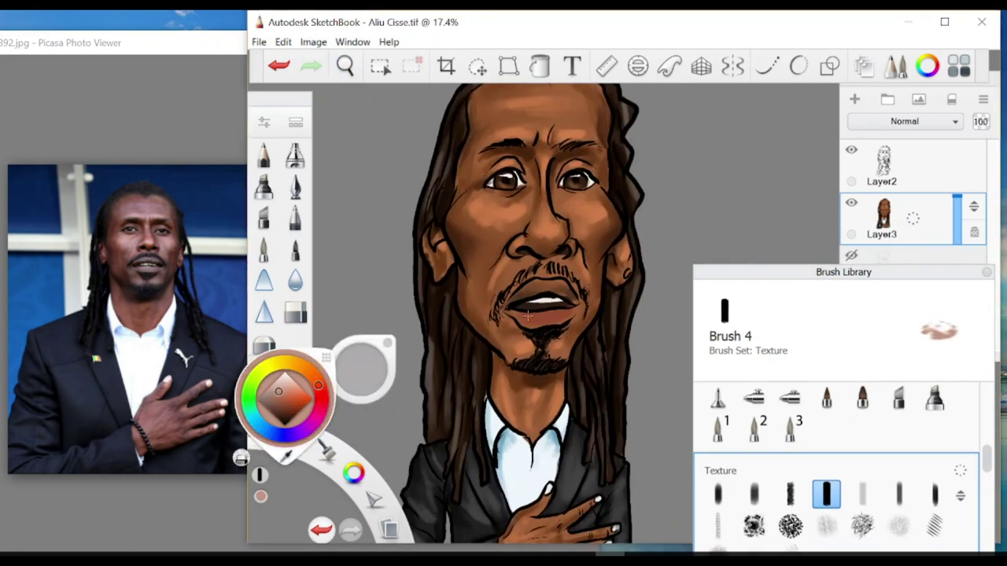
{"action": "left_click", "coordinate": [283, 382]}
{"action": "left_click_drag", "start_coordinate": [535, 313], "coordinate": [568, 314]}
{"action": "left_click_drag", "start_coordinate": [529, 282], "coordinate": [559, 280]}
{"action": "left_click_drag", "start_coordinate": [496, 315], "coordinate": [505, 316]}
{"action": "left_click_drag", "start_coordinate": [595, 501], "coordinate": [594, 367]}
Touch up the hand with sampled orange-brown and soften the forehead and face highlights with the Airbrush.
{"action": "left_click", "coordinate": [595, 367], "text": "alt"}
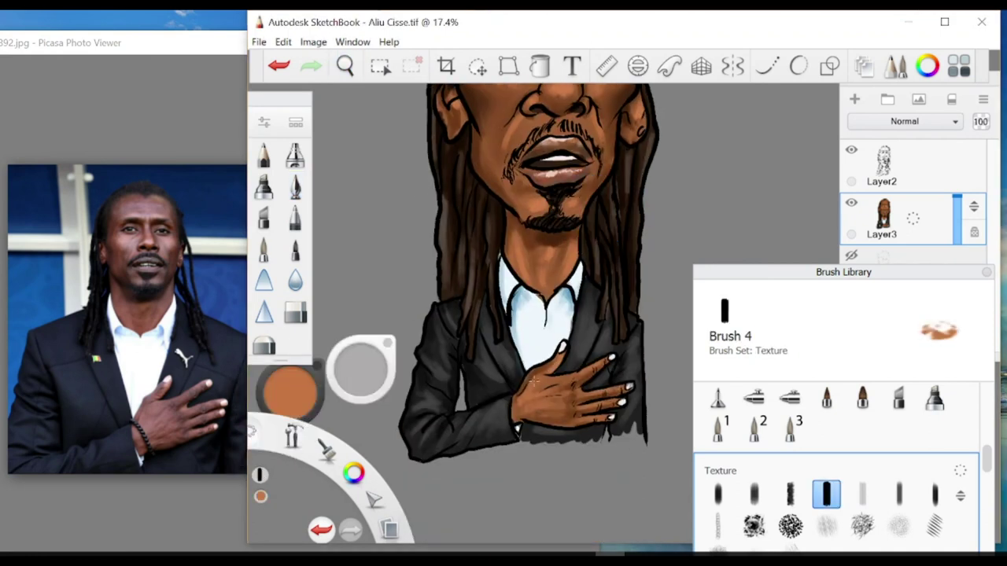
{"action": "key", "text": "space"}
{"action": "mouse_move", "coordinate": [619, 299]}
{"action": "left_mouse_down"}
{"action": "mouse_move", "coordinate": [618, 315]}
{"action": "mouse_move", "coordinate": [461, 203]}
{"action": "mouse_move", "coordinate": [481, 228]}
{"action": "mouse_move", "coordinate": [478, 261]}
{"action": "left_mouse_up"}
{"action": "left_click_drag", "start_coordinate": [558, 136], "coordinate": [491, 122]}
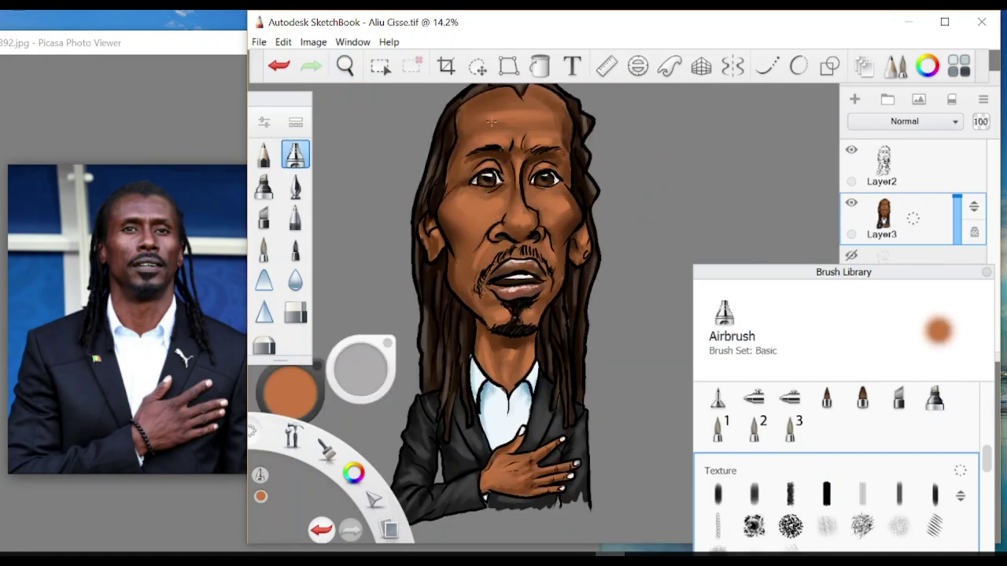
{"action": "scroll", "coordinate": [504, 341], "scroll_direction": "down", "scroll_amount": 5}
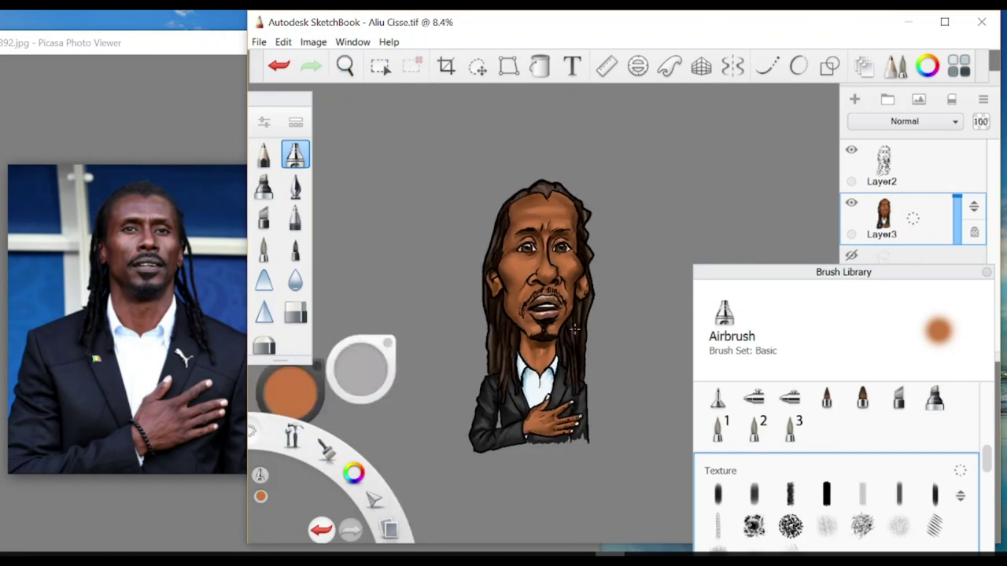
Paint light peach highlights on the nose and cheeks with Brush 4, adjusting the colour and brush size.
{"action": "scroll", "coordinate": [507, 280], "scroll_direction": "up", "scroll_amount": 7}
{"action": "key", "text": "4"}
{"action": "key", "text": "c"}
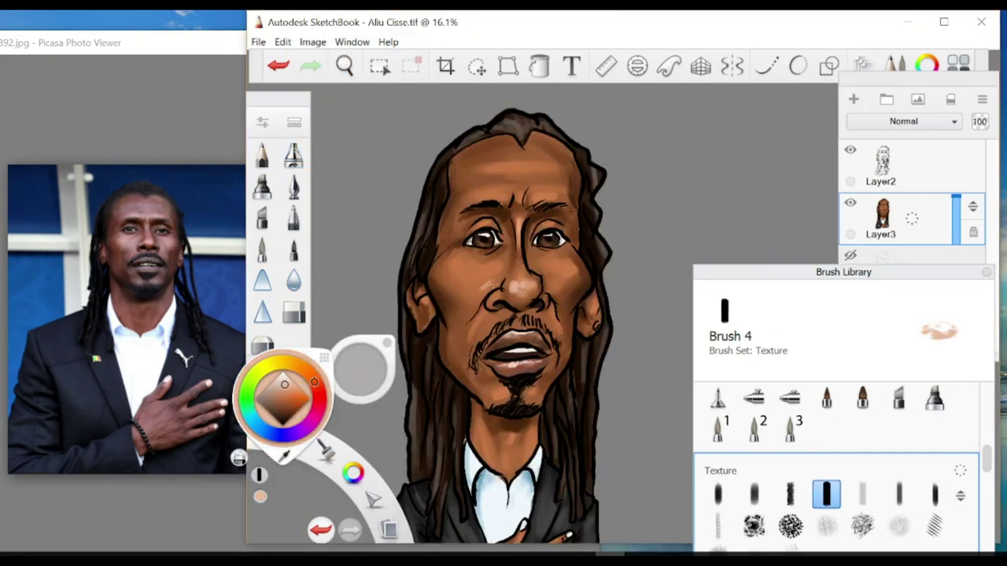
{"action": "left_click_drag", "start_coordinate": [283, 387], "coordinate": [286, 391]}
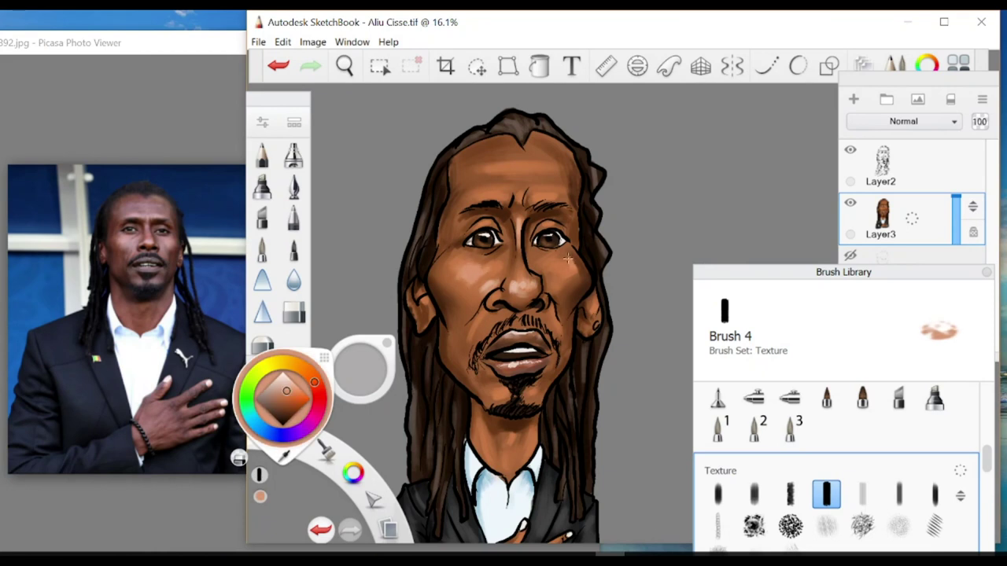
{"action": "key", "text": "]"}
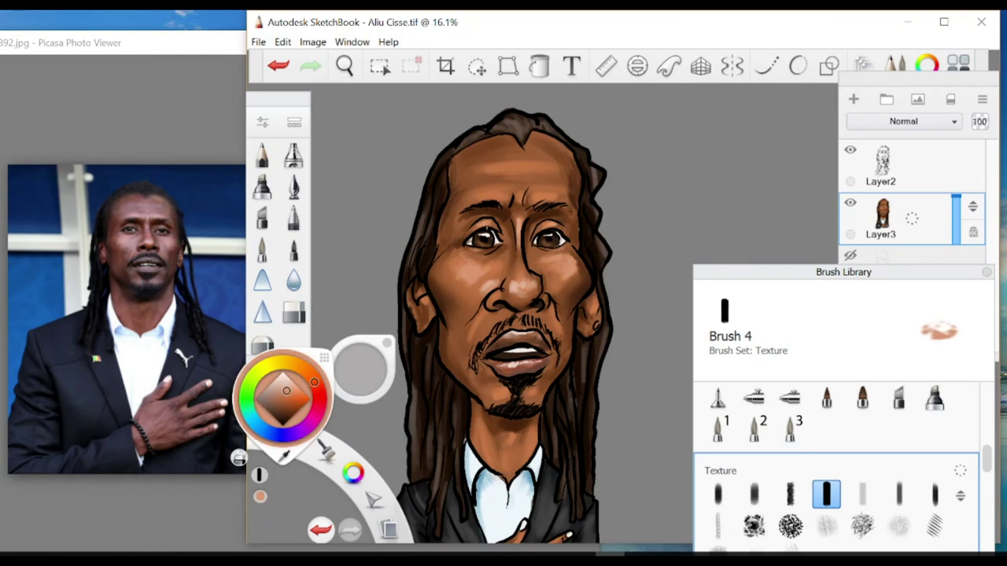
Airbrush a soft peach highlight across the forehead and reduce the brush size.
{"action": "key", "text": "a"}
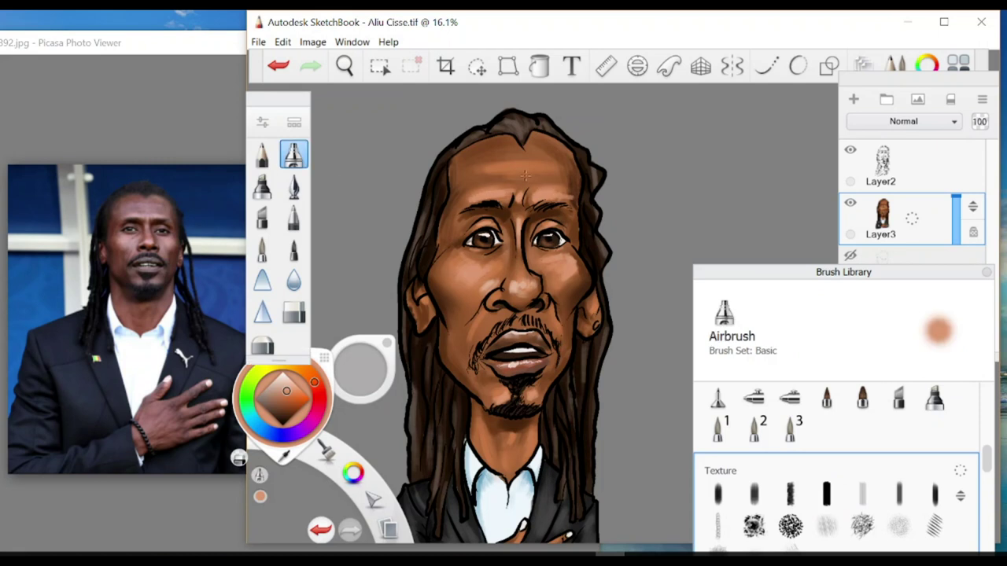
{"action": "left_click_drag", "start_coordinate": [526, 176], "coordinate": [472, 173]}
{"action": "key", "text": "bracketleft"}
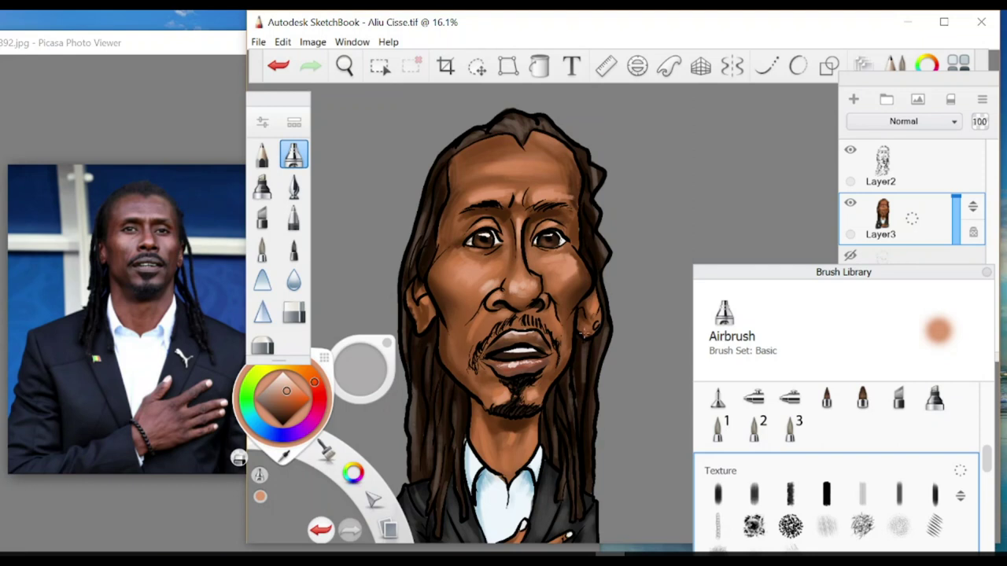
Add pale cream highlights to the nose and cheeks with Brush 4 and soften them with the Airbrush.
{"action": "key", "text": "b"}
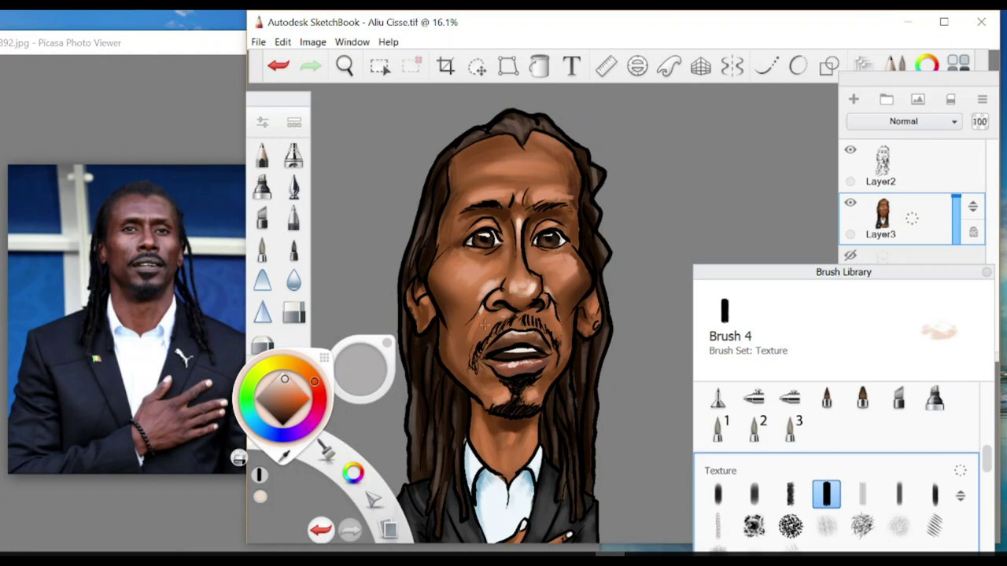
{"action": "key", "text": "bracketleft"}
{"action": "left_click_drag", "start_coordinate": [455, 271], "coordinate": [467, 261]}
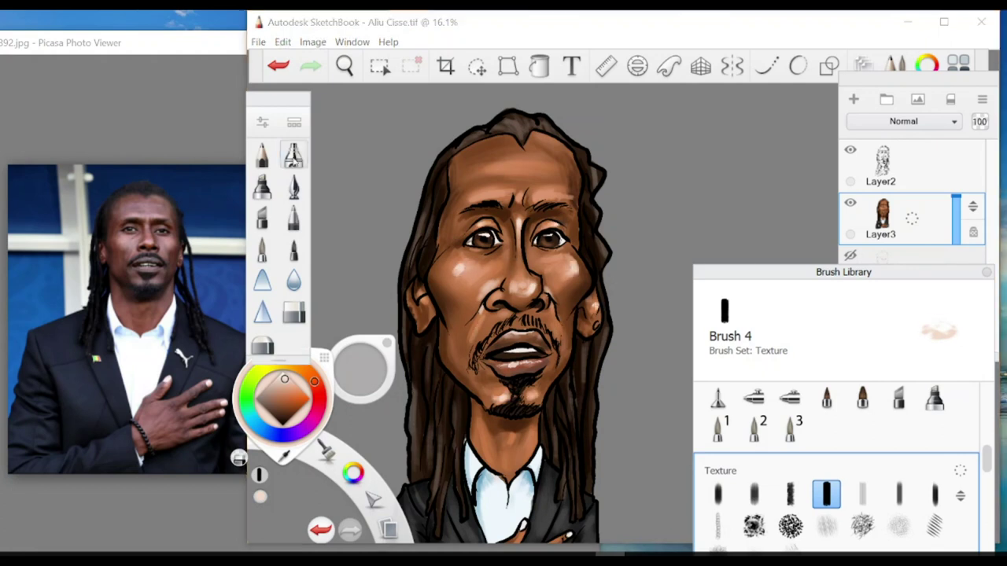
{"action": "key", "text": "b"}
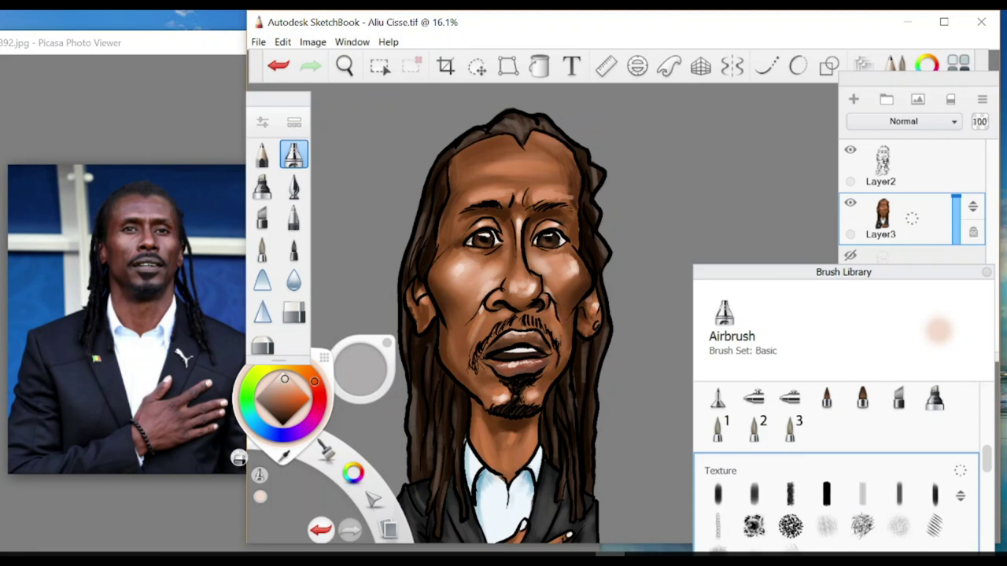
{"action": "key", "text": "b"}
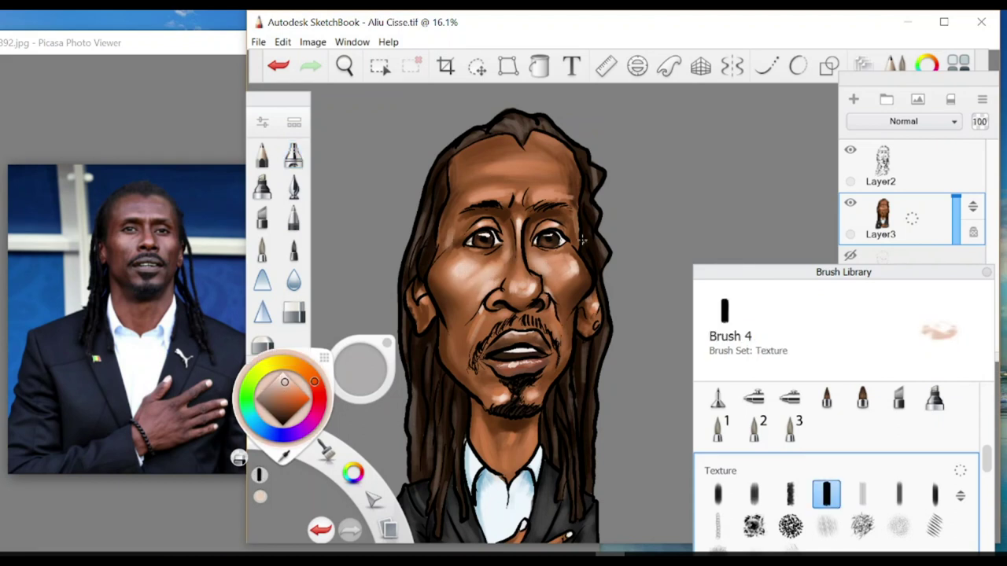
Fill in the moustache and the beard beside the mouth with a sampled dark colour.
{"action": "left_click", "coordinate": [525, 321], "text": "alt"}
{"action": "mouse_move", "coordinate": [525, 320]}
{"action": "left_mouse_down"}
{"action": "mouse_move", "coordinate": [482, 343]}
{"action": "mouse_move", "coordinate": [556, 360]}
{"action": "left_mouse_up"}
{"action": "left_click_drag", "start_coordinate": [483, 365], "coordinate": [467, 391]}
{"action": "left_click_drag", "start_coordinate": [562, 357], "coordinate": [553, 392]}
Add peach highlights to the neck and paler ones to the forehead with Brush 4.
{"action": "left_click", "coordinate": [516, 362], "text": "alt"}
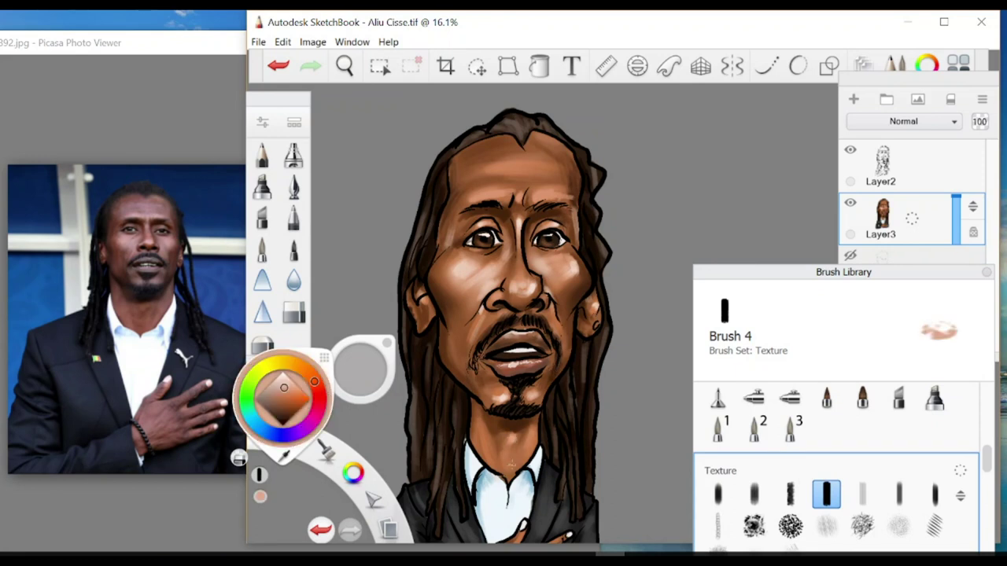
{"action": "left_click", "coordinate": [521, 451], "text": "alt"}
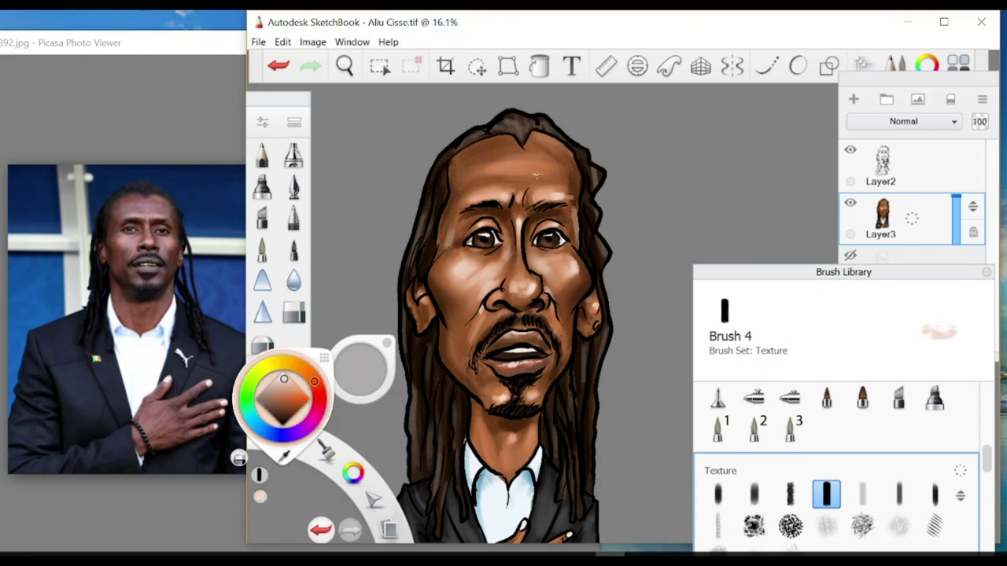
{"action": "left_click", "coordinate": [467, 179]}
{"action": "mouse_move", "coordinate": [468, 180]}
{"action": "left_mouse_down"}
{"action": "mouse_move", "coordinate": [543, 167]}
{"action": "mouse_move", "coordinate": [469, 192]}
{"action": "left_mouse_up"}
Paint sampled grey highlights onto the suit jacket's lapel and sleeve with Brush 4.
{"action": "key", "text": "i"}
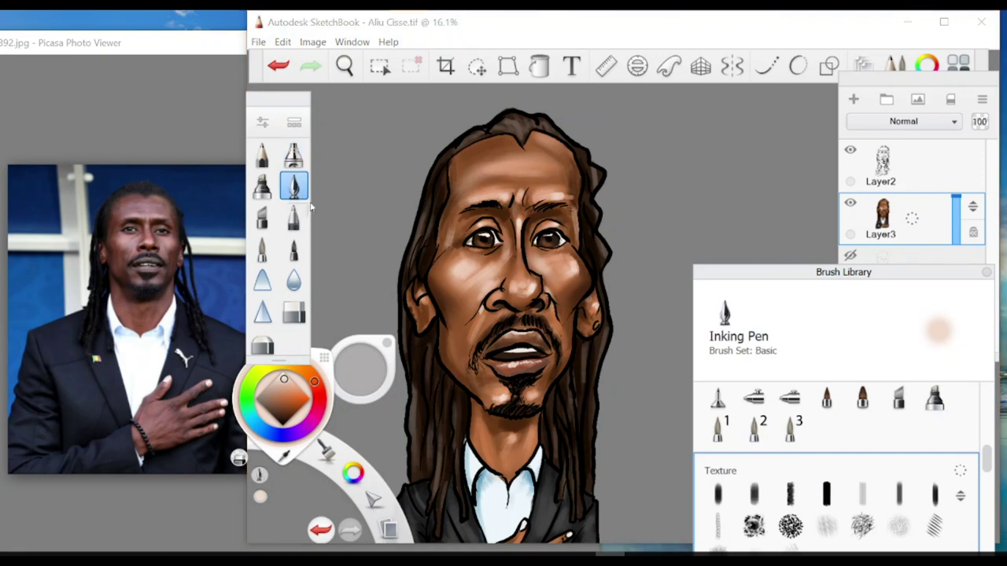
{"action": "scroll", "coordinate": [621, 354], "scroll_direction": "down", "scroll_amount": 3}
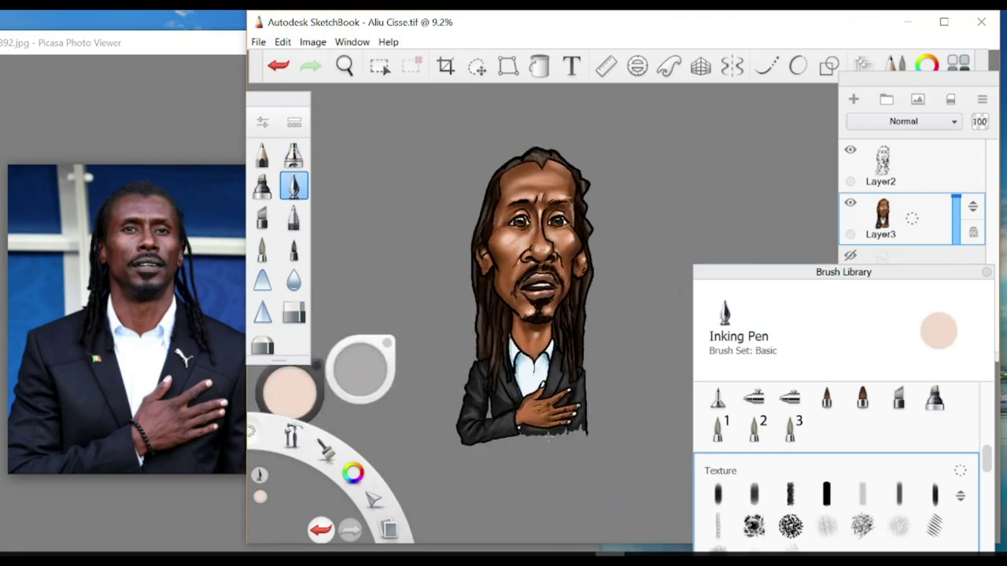
{"action": "scroll", "coordinate": [548, 437], "scroll_direction": "up", "scroll_amount": 3}
{"action": "key", "text": "b"}
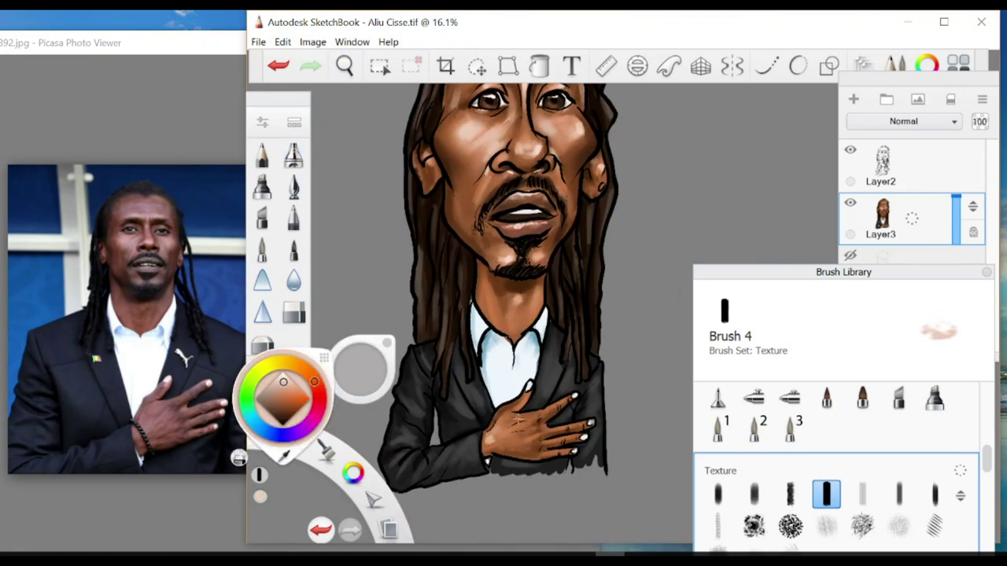
{"action": "left_click", "coordinate": [577, 402], "text": "alt"}
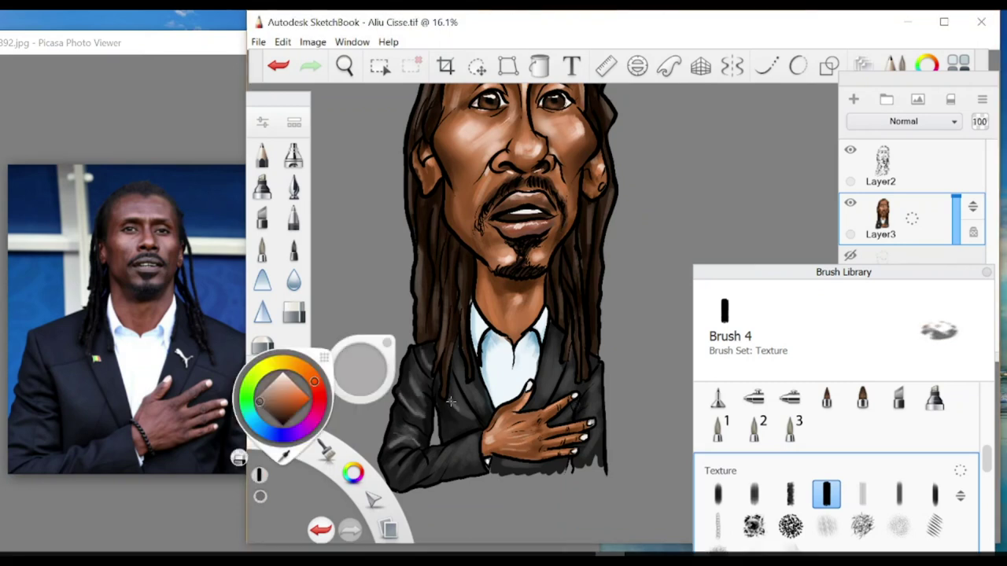
{"action": "left_click_drag", "start_coordinate": [486, 468], "coordinate": [462, 442]}
{"action": "left_click_drag", "start_coordinate": [478, 377], "coordinate": [469, 414]}
Sample the dark blue of the shirt's shading and a dark brown for touch-ups with Brush 4.
{"action": "left_click", "coordinate": [488, 334], "text": "alt"}
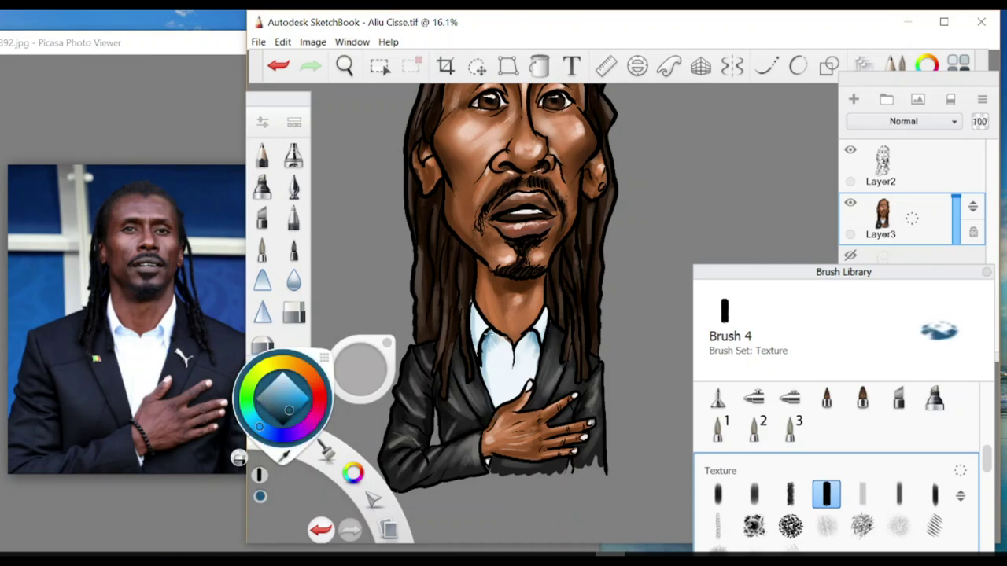
{"action": "left_click", "coordinate": [578, 315], "text": "alt"}
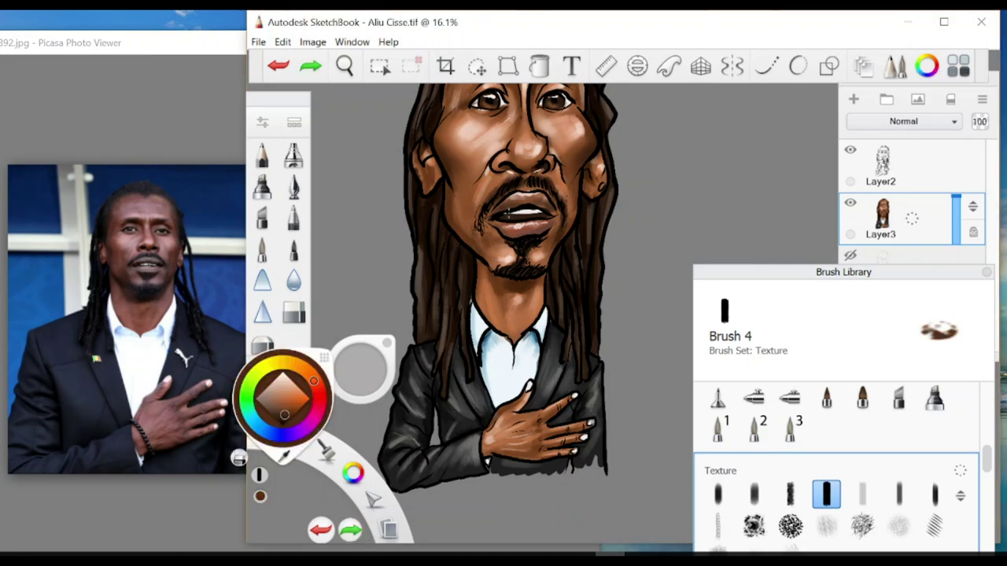
{"action": "scroll", "coordinate": [557, 335], "scroll_direction": "down", "scroll_amount": 3}
{"action": "scroll", "coordinate": [557, 333], "scroll_direction": "up", "scroll_amount": 3}
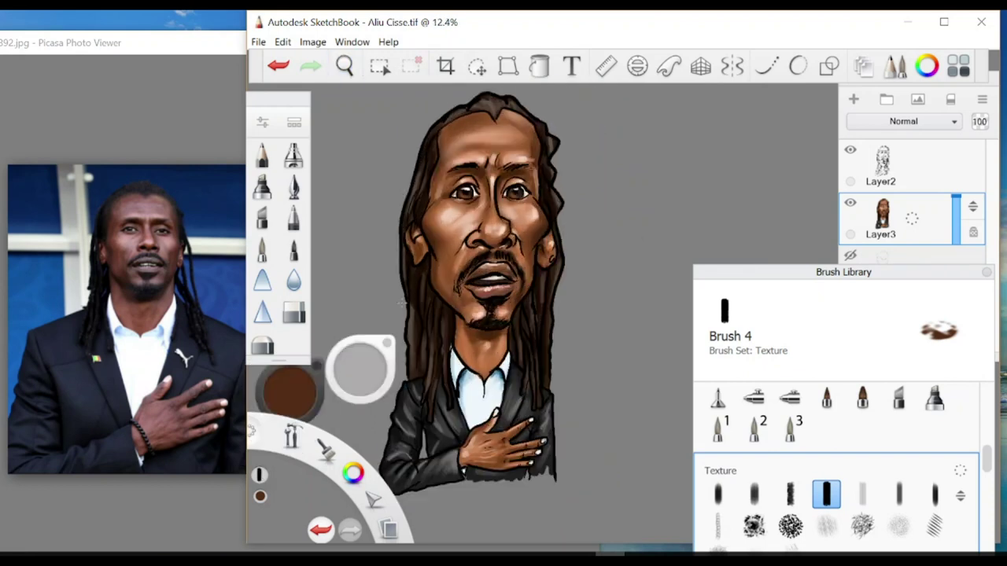
Touch up the face and dreadlocks with Brush 4 using peach, pale beige and a sampled dark brown.
{"action": "left_click", "coordinate": [446, 267], "text": "alt"}
{"action": "scroll", "coordinate": [574, 273], "scroll_direction": "down", "scroll_amount": 3}
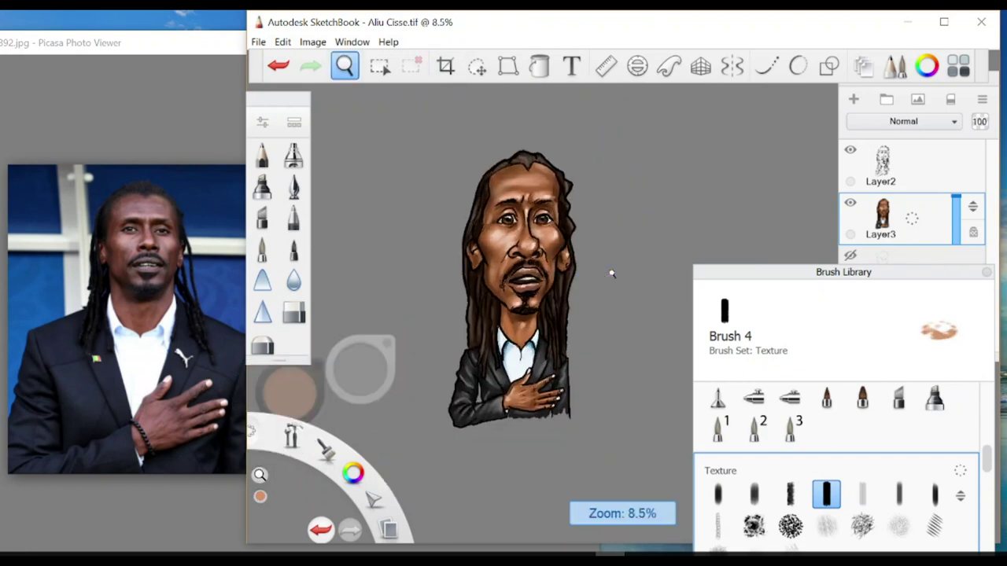
{"action": "key", "text": "space"}
{"action": "left_click_drag", "start_coordinate": [603, 285], "coordinate": [571, 188]}
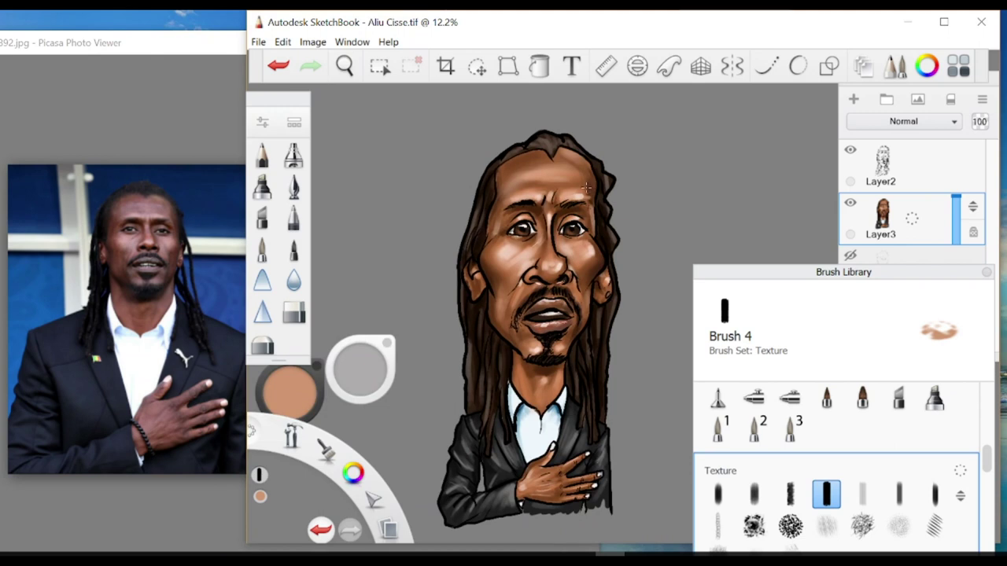
{"action": "left_click", "coordinate": [289, 389]}
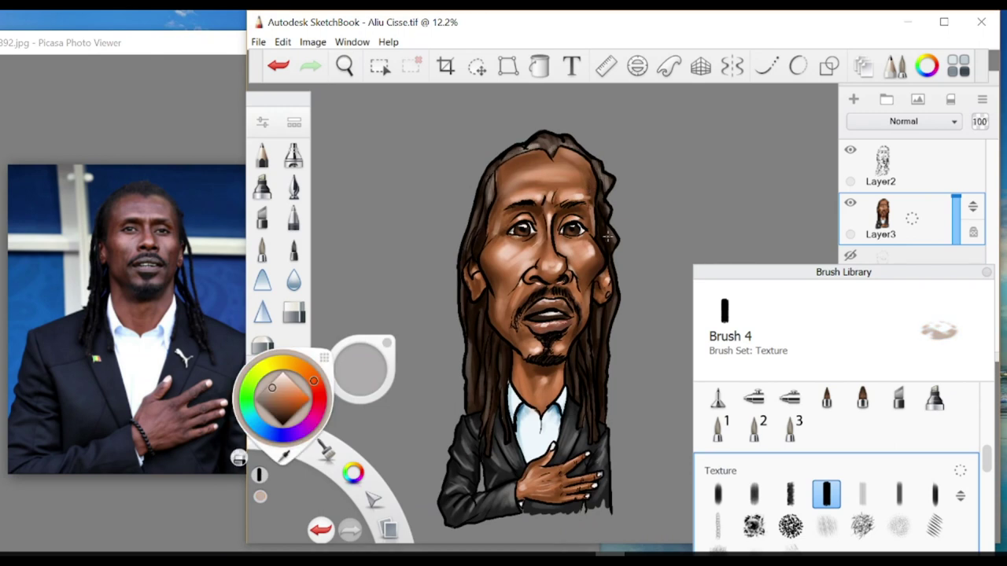
{"action": "left_click", "coordinate": [481, 368], "text": "alt"}
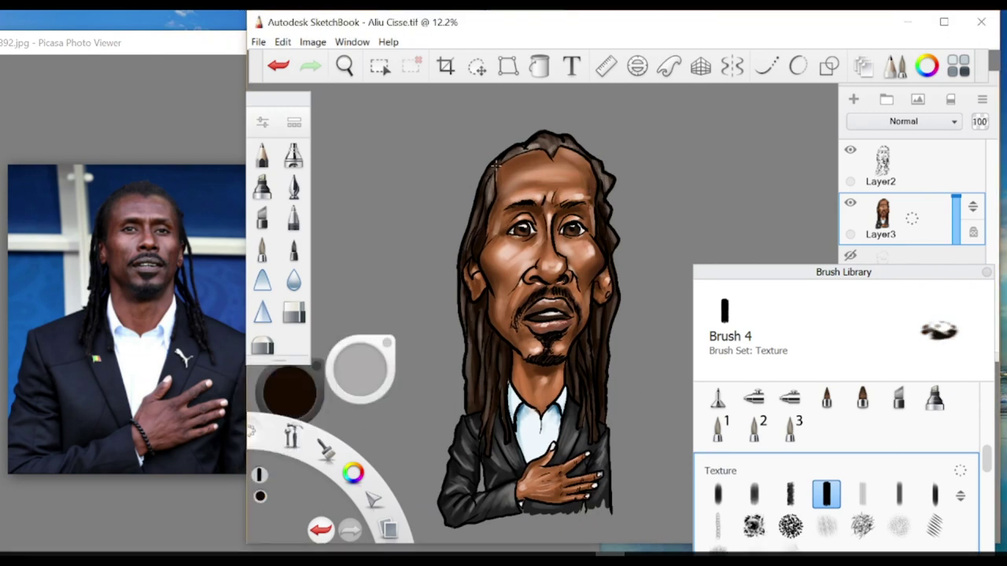
Duplicate the line-art layer Layer2 and hide the original.
{"action": "scroll", "coordinate": [612, 282], "scroll_direction": "down", "scroll_amount": 2}
{"action": "right_click", "coordinate": [922, 172]}
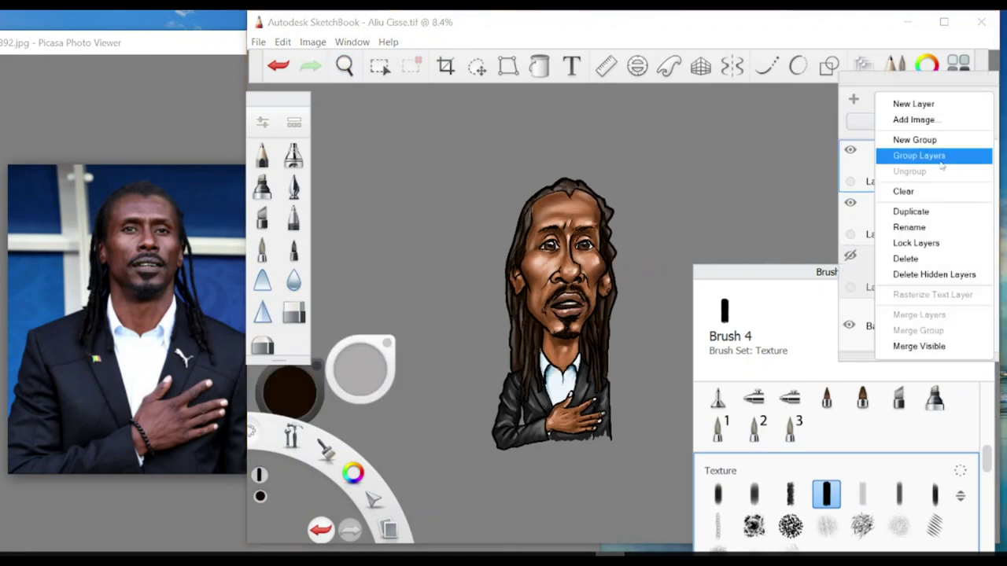
{"action": "left_click", "coordinate": [888, 210]}
{"action": "left_click", "coordinate": [849, 202]}
Set the Background layer's colour to a pale pinkish beige.
{"action": "left_click", "coordinate": [955, 377]}
{"action": "left_click_drag", "start_coordinate": [952, 376], "coordinate": [946, 361]}
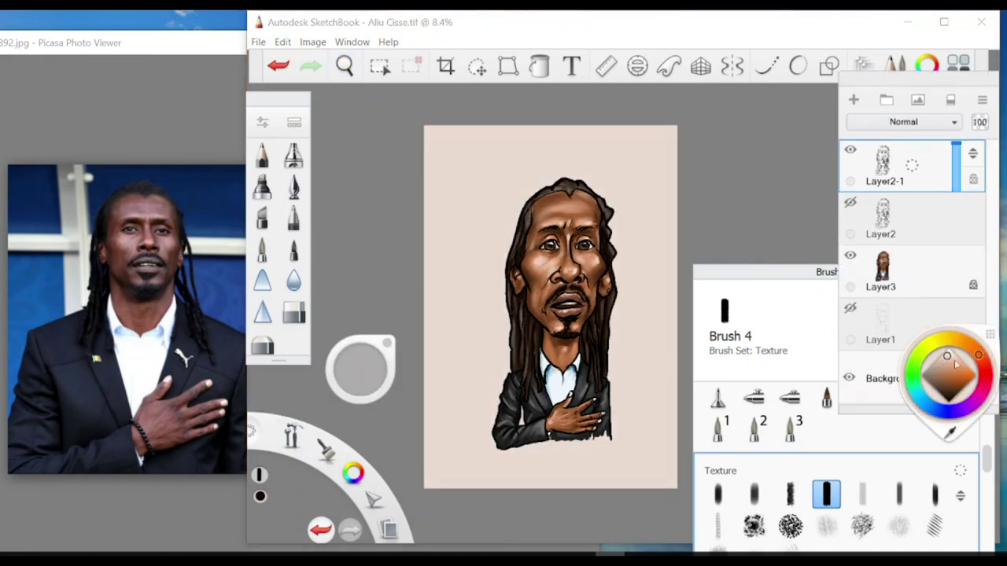
Recolour the face's outlines on the duplicated line-art layer dark brown with the Airbrush.
{"action": "left_click", "coordinate": [293, 155]}
{"action": "scroll", "coordinate": [625, 299], "scroll_direction": "up", "scroll_amount": 2}
{"action": "left_click", "coordinate": [288, 386]}
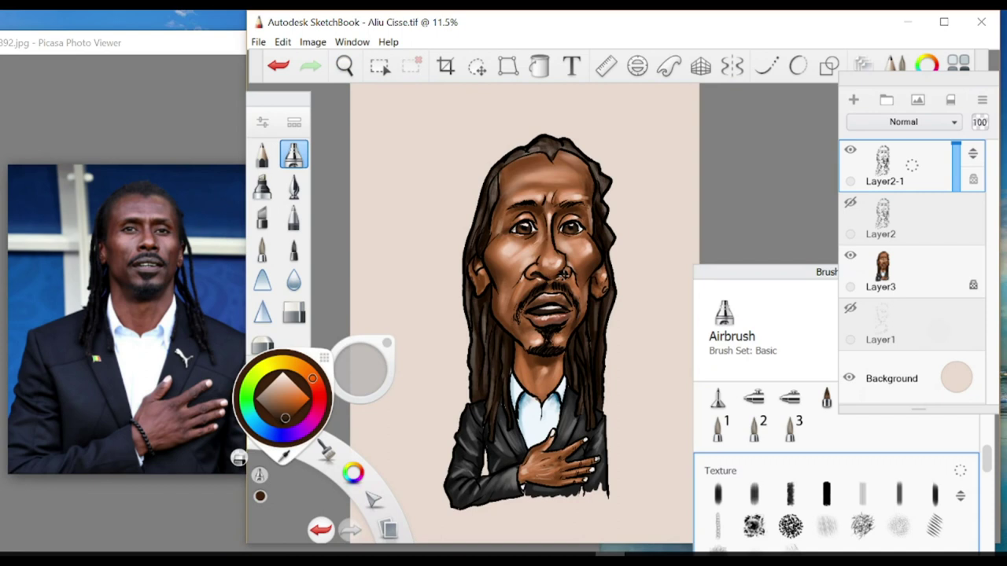
{"action": "left_click_drag", "start_coordinate": [582, 279], "coordinate": [561, 354]}
{"action": "left_click_drag", "start_coordinate": [490, 266], "coordinate": [501, 332]}
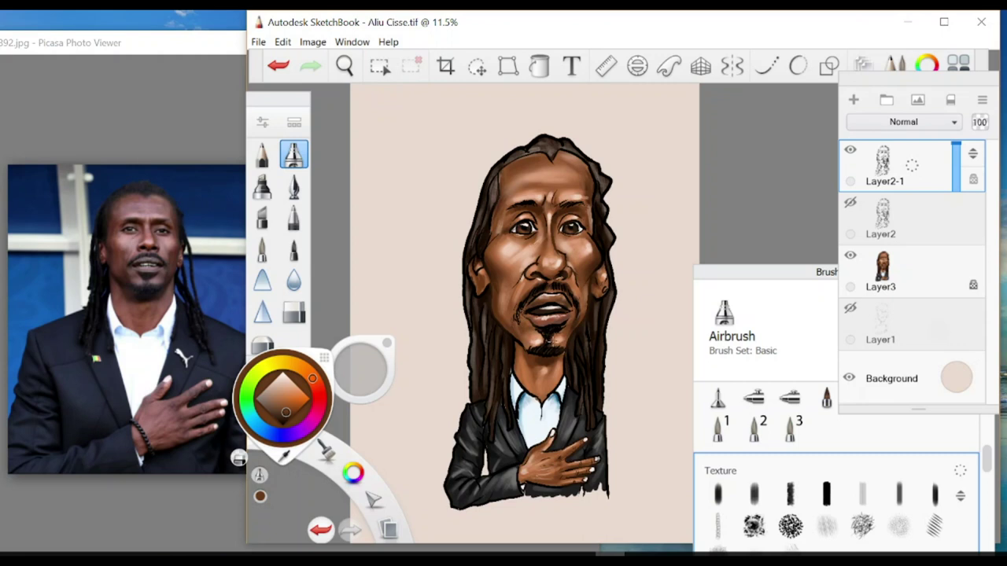
Tint the shirt's outlines dark blue with the Airbrush and pick a darker blue for the jacket lines.
{"action": "left_click_drag", "start_coordinate": [312, 378], "coordinate": [258, 427]}
{"action": "left_click_drag", "start_coordinate": [515, 374], "coordinate": [562, 415]}
{"action": "left_click", "coordinate": [273, 417]}
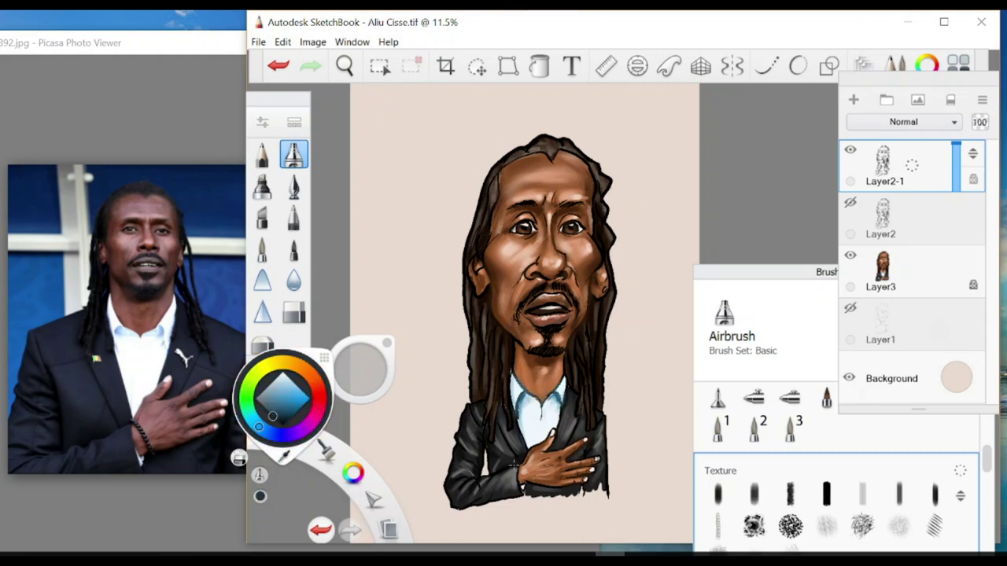
Touch up the skin on Layer3 with a light peach using Brush 4.
{"action": "scroll", "coordinate": [555, 293], "scroll_direction": "down", "scroll_amount": 3}
{"action": "left_click", "coordinate": [881, 271]}
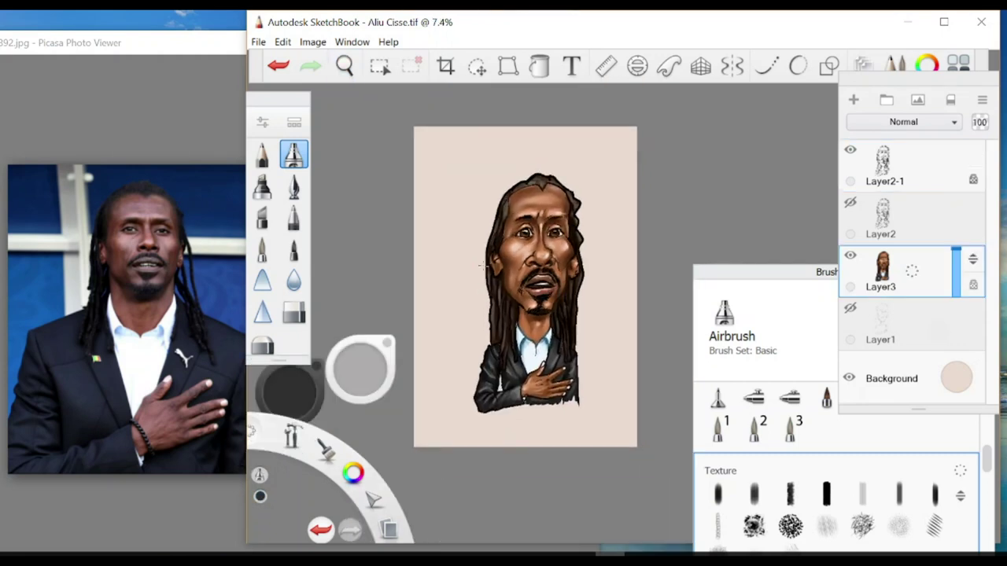
{"action": "scroll", "coordinate": [555, 293], "scroll_direction": "up", "scroll_amount": 3}
{"action": "left_click", "coordinate": [826, 495]}
{"action": "left_click", "coordinate": [288, 389]}
{"action": "left_click", "coordinate": [313, 381]}
{"action": "left_click", "coordinate": [282, 391]}
{"action": "scroll", "coordinate": [580, 315], "scroll_direction": "down", "scroll_amount": 3}
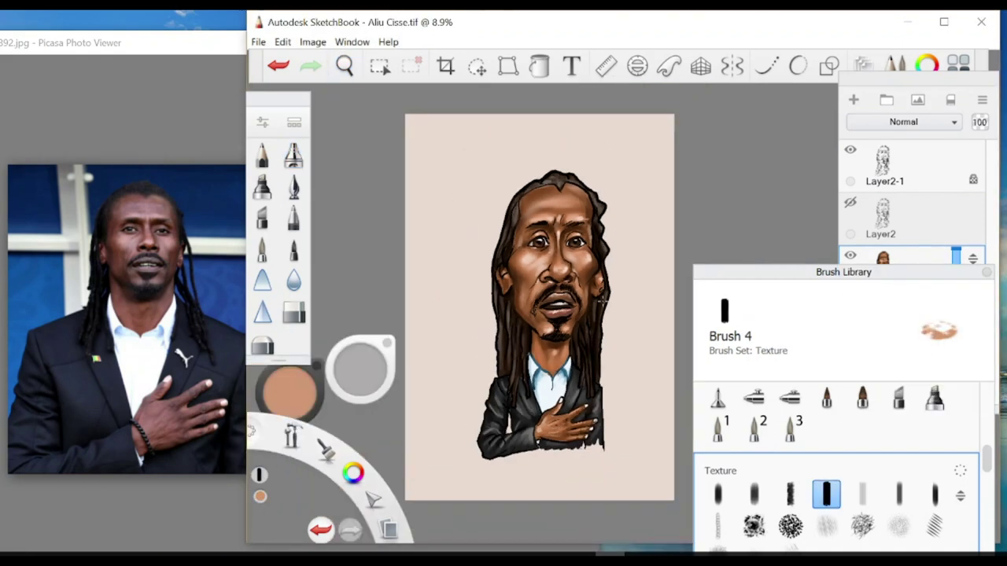
Add a new layer and brush along the lower edge of the jacket.
{"action": "left_click", "coordinate": [853, 99]}
{"action": "left_click_drag", "start_coordinate": [592, 453], "coordinate": [549, 445]}
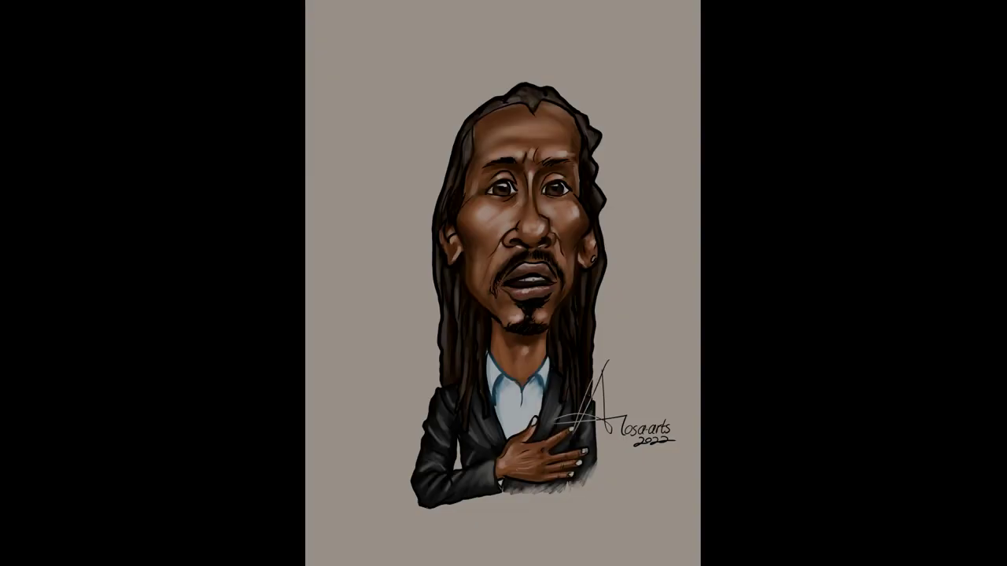